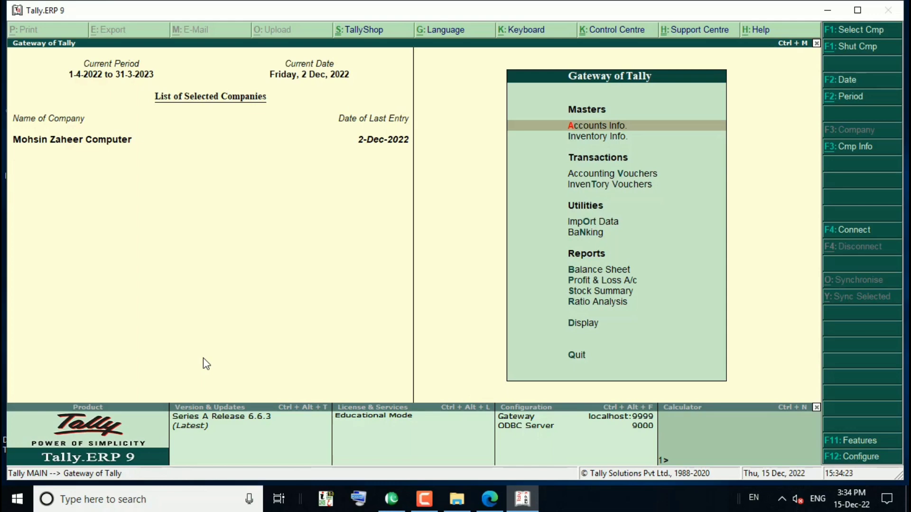
- Open accounting voucher entry and start a new purchase voucher
{"action": "key", "text": "v"}
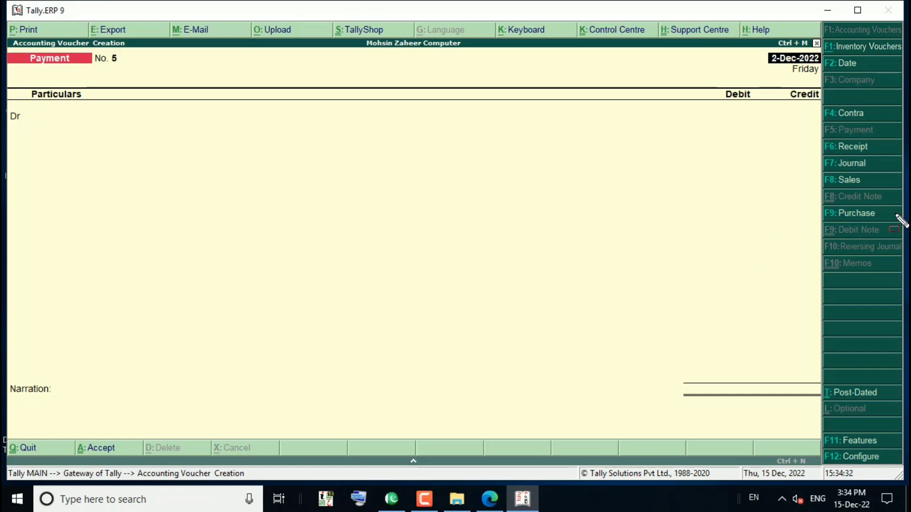
{"action": "left_click_drag", "start_coordinate": [813, 203], "coordinate": [884, 229]}
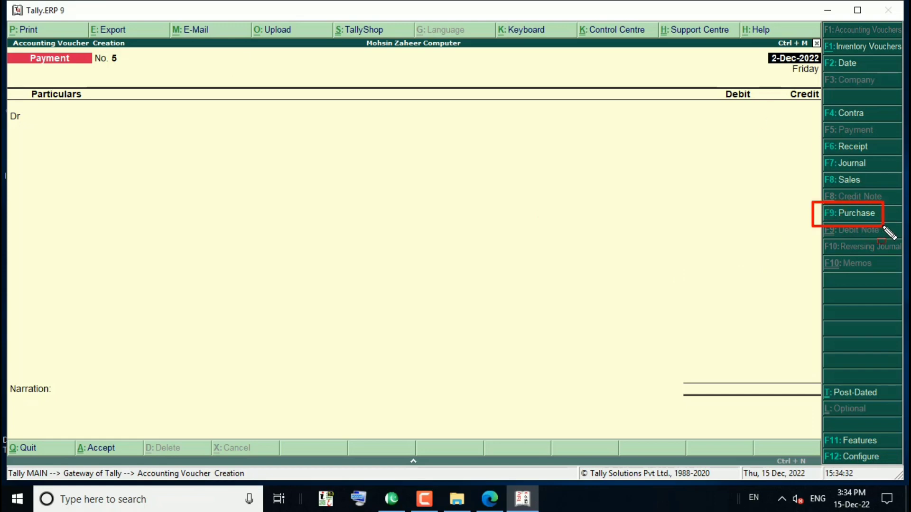
{"action": "key", "text": "Escape"}
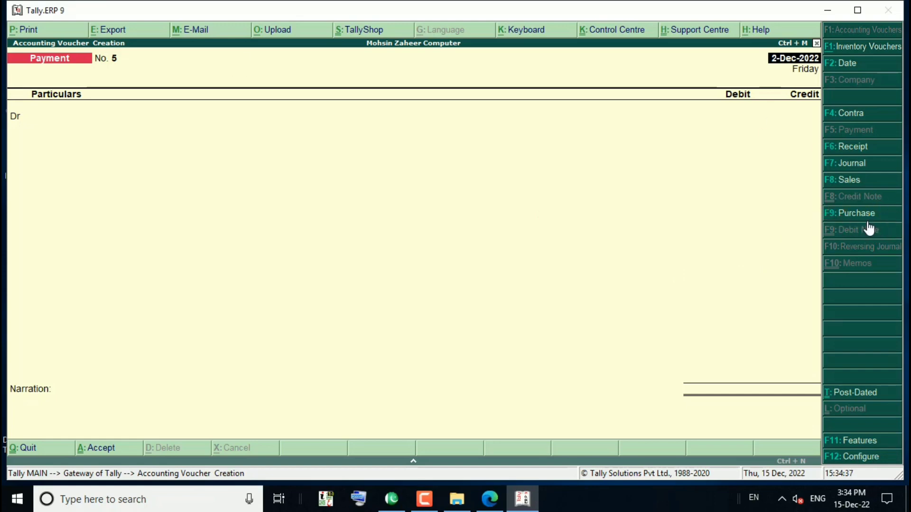
{"action": "left_click", "coordinate": [864, 218]}
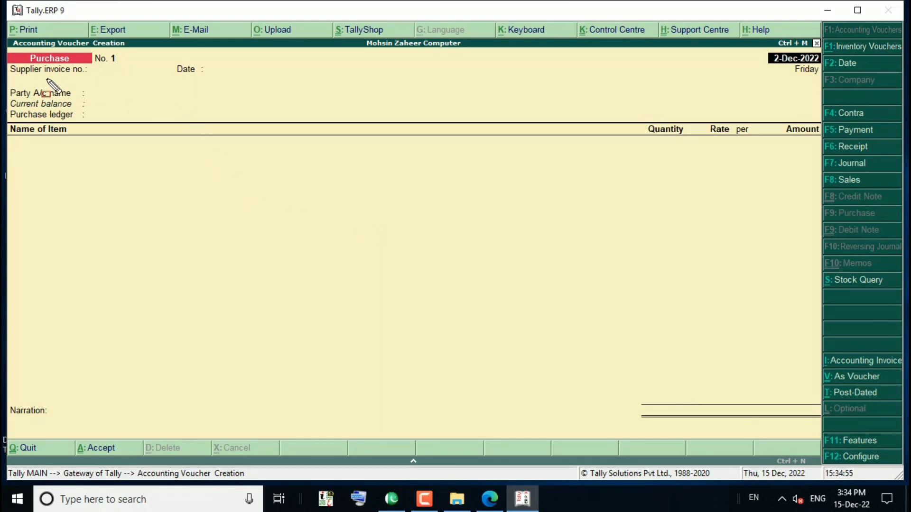
{"action": "mouse_move", "coordinate": [10, 38]}
{"action": "left_mouse_down"}
{"action": "mouse_move", "coordinate": [30, 67]}
{"action": "mouse_move", "coordinate": [210, 142]}
{"action": "left_mouse_up"}
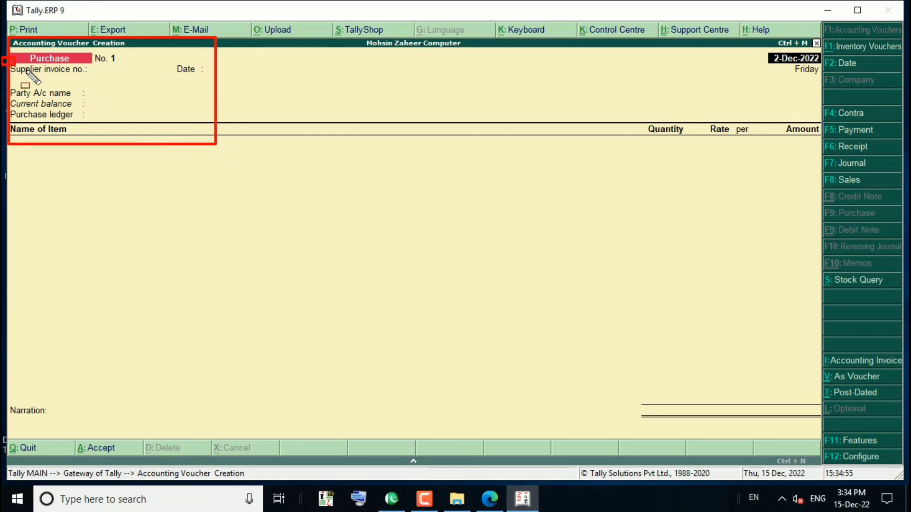
{"action": "left_click_drag", "start_coordinate": [3, 56], "coordinate": [105, 79]}
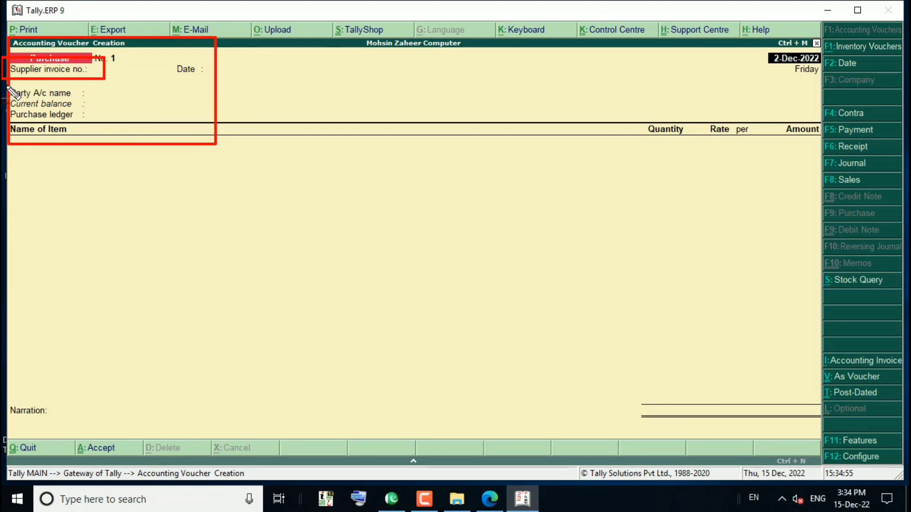
{"action": "left_click_drag", "start_coordinate": [3, 84], "coordinate": [80, 100]}
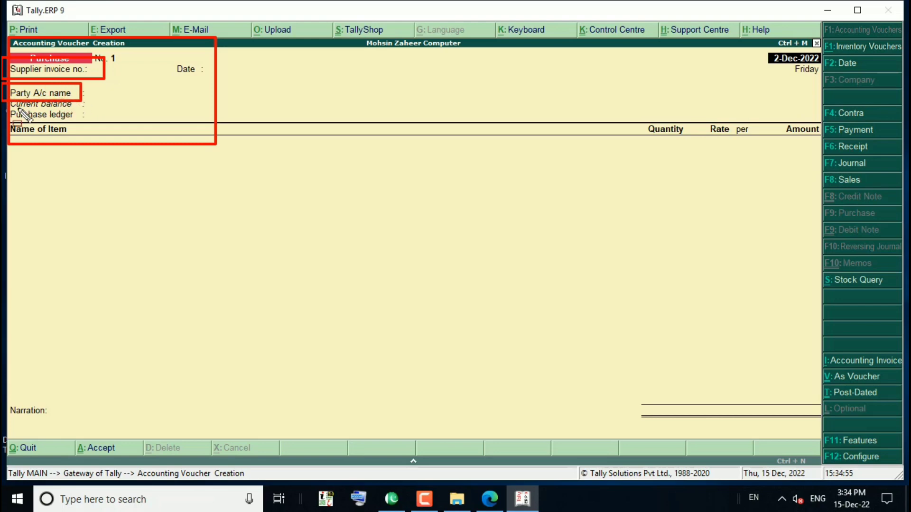
{"action": "mouse_move", "coordinate": [3, 103]}
{"action": "left_mouse_down"}
{"action": "mouse_move", "coordinate": [71, 126]}
{"action": "mouse_move", "coordinate": [101, 121]}
{"action": "left_mouse_up"}
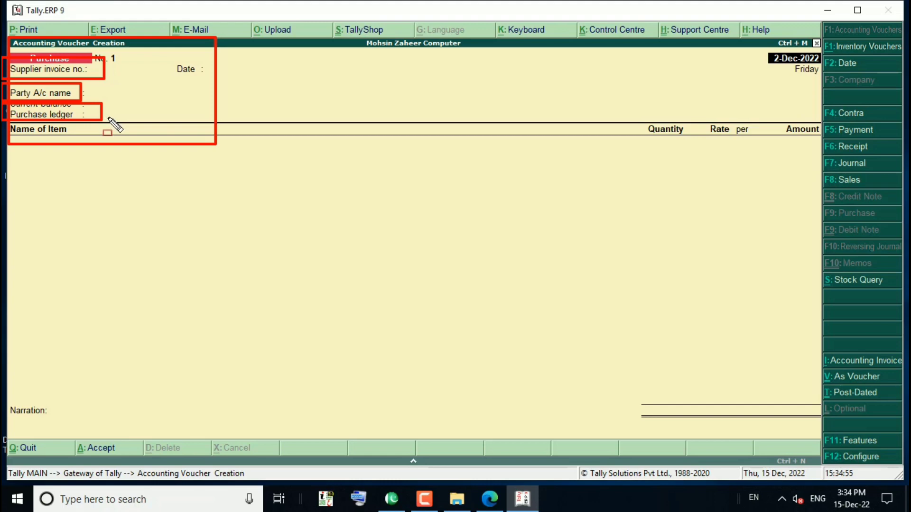
{"action": "key", "text": "Escape"}
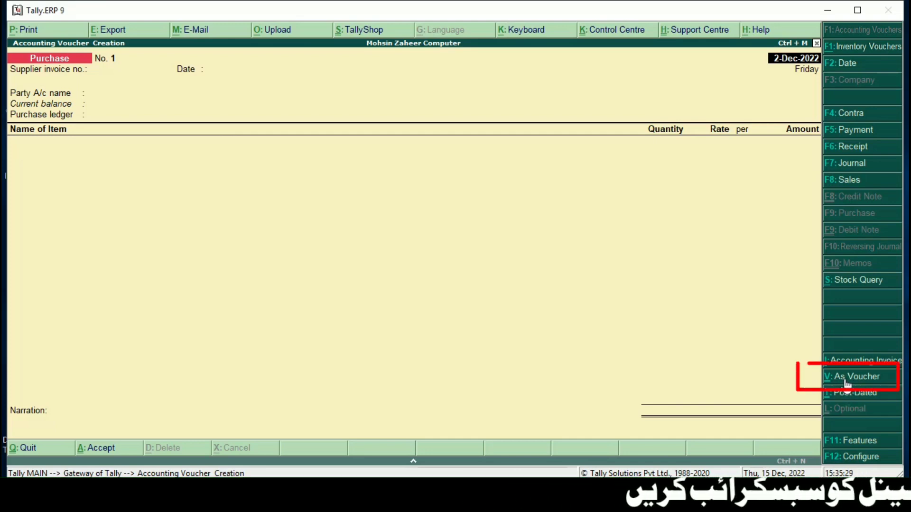
- Switch the purchase entry between voucher mode and invoice mode to compare the two layouts
{"action": "key", "text": "ctrl+alt+d"}
{"action": "left_click_drag", "start_coordinate": [802, 365], "coordinate": [888, 390]}
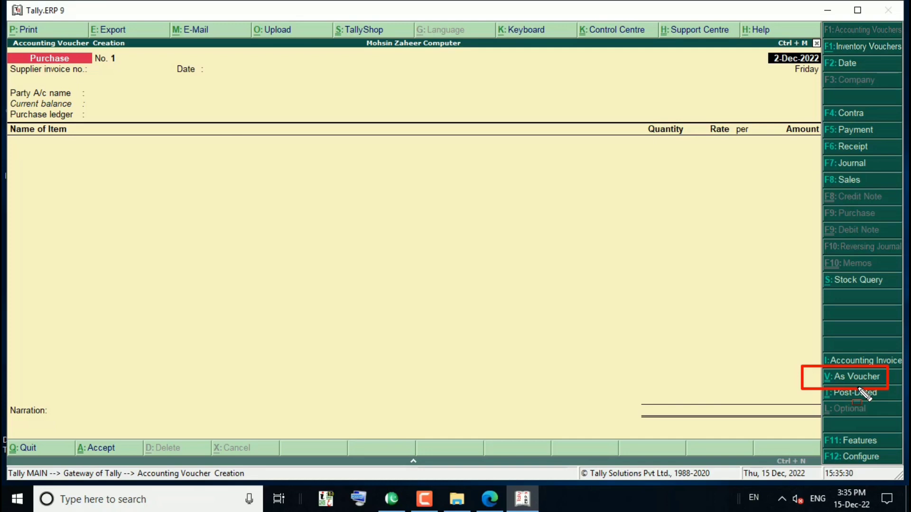
{"action": "key", "text": "ctrl+v"}
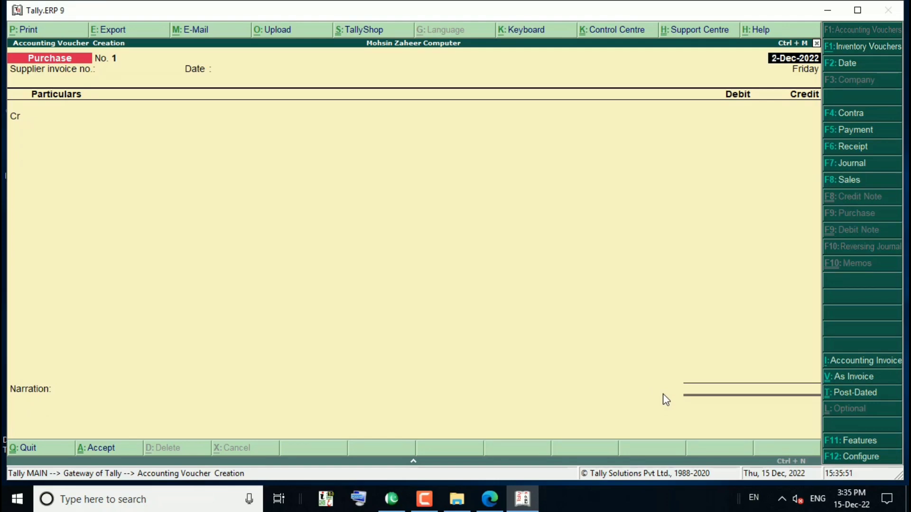
{"action": "left_click", "coordinate": [853, 383]}
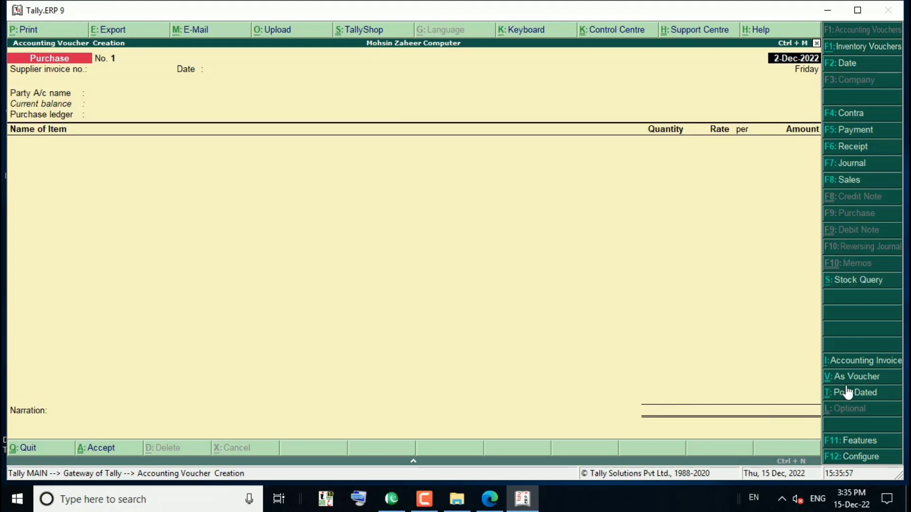
{"action": "left_click", "coordinate": [847, 386]}
{"action": "left_click", "coordinate": [849, 386]}
{"action": "left_click", "coordinate": [849, 385]}
{"action": "left_click", "coordinate": [850, 385]}
- Toggle the purchase entry between the accounting invoice and item invoice layouts
{"action": "left_click_drag", "start_coordinate": [6, 118], "coordinate": [90, 148]}
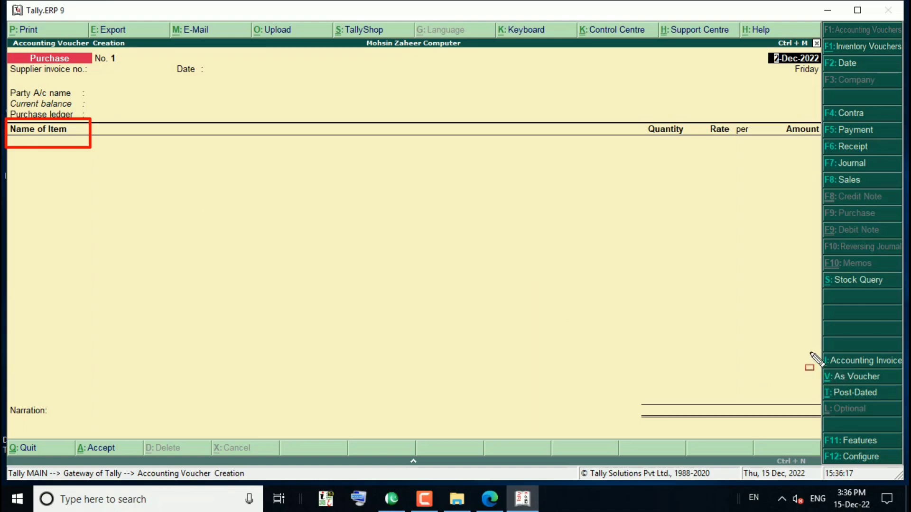
{"action": "left_click_drag", "start_coordinate": [811, 354], "coordinate": [908, 372]}
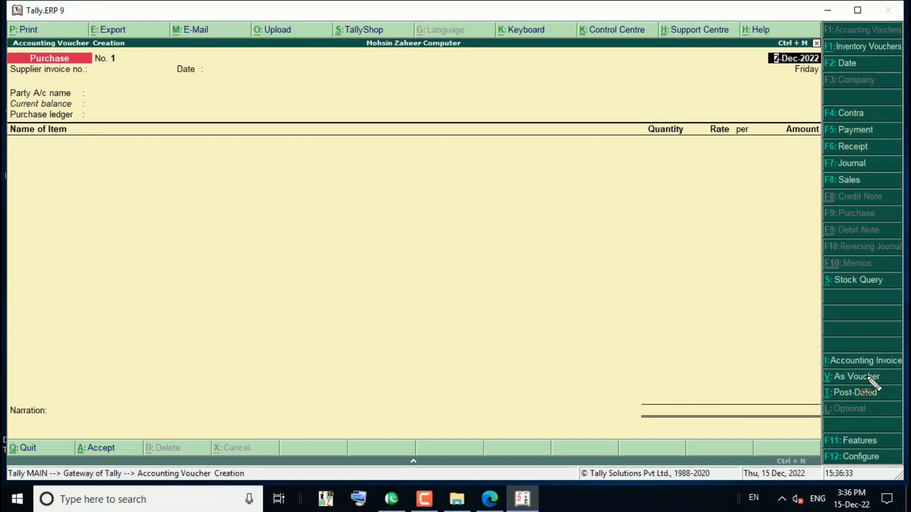
{"action": "key", "text": "ctrl+i"}
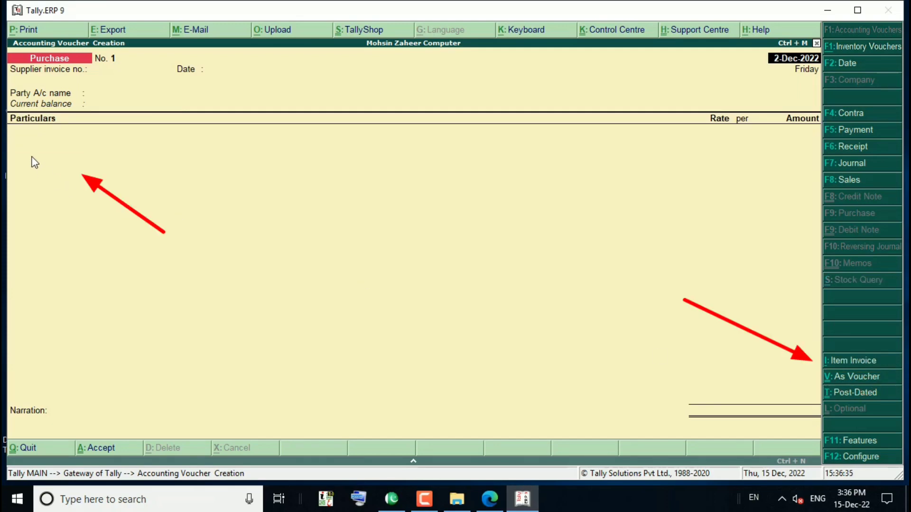
{"action": "key", "text": "ctrl+i"}
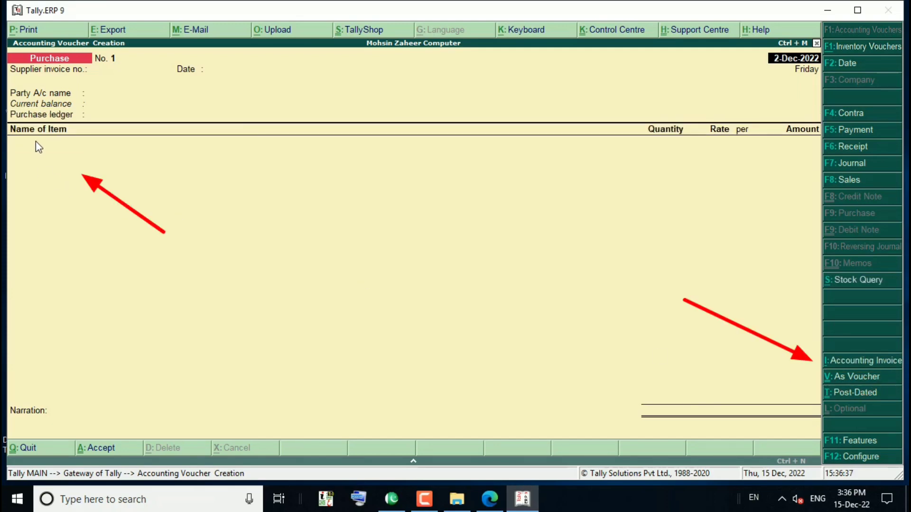
{"action": "key", "text": "ctrl+i"}
{"action": "key", "text": "ctrl+i"}
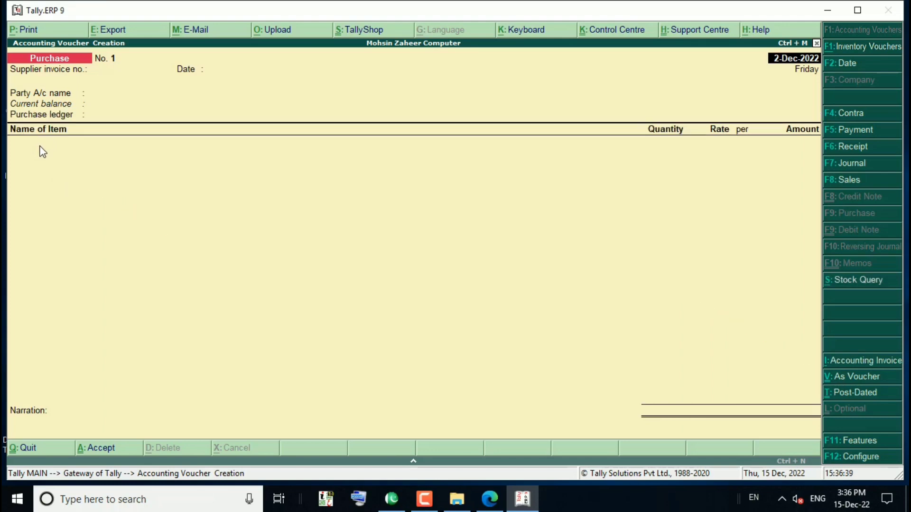
{"action": "key", "text": "ctrl+i"}
- Set the purchase entry to voucher mode and consult the transactions listed in Purchase voucher.pdf in the browser
{"action": "left_click", "coordinate": [857, 378]}
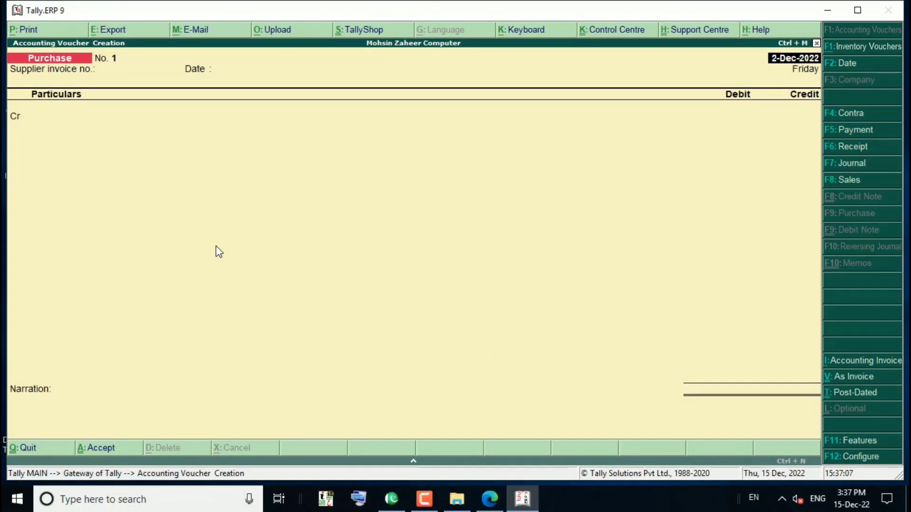
{"action": "key", "text": "alt+Tab"}
{"action": "key", "text": "alt+Tab"}
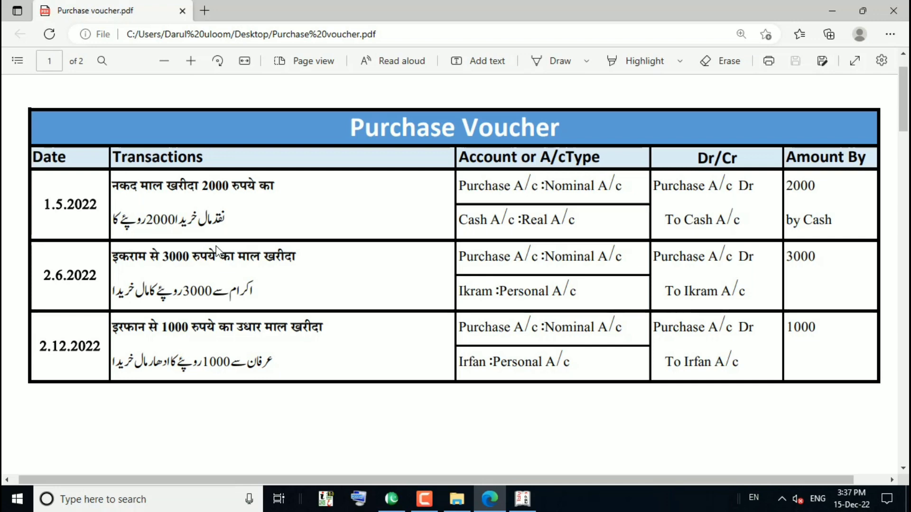
{"action": "key", "text": "alt+Tab"}
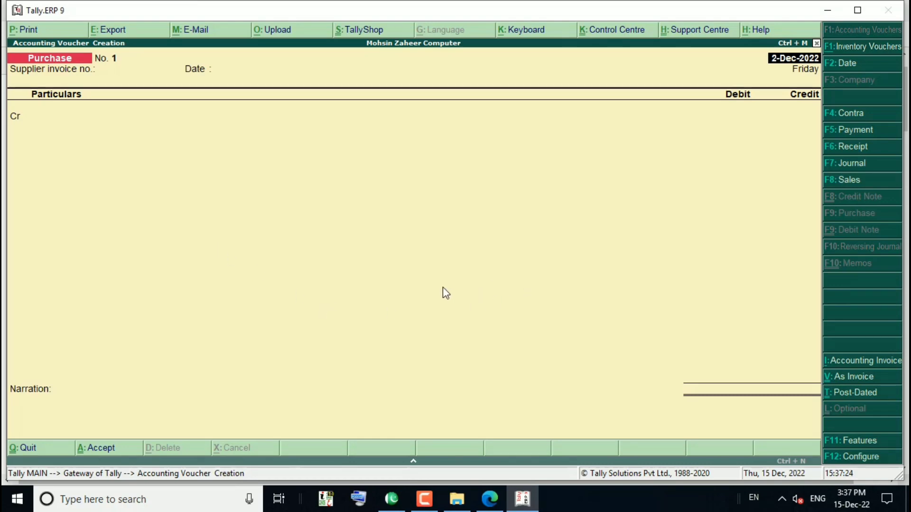
- Set the purchase voucher's date to 1-5-2022
{"action": "left_click_drag", "start_coordinate": [756, 50], "coordinate": [825, 72]}
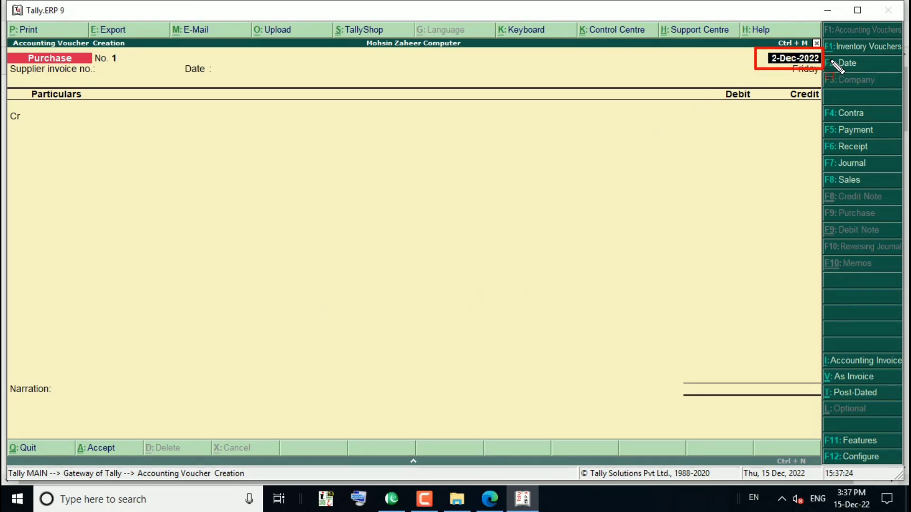
{"action": "key", "text": "Escape"}
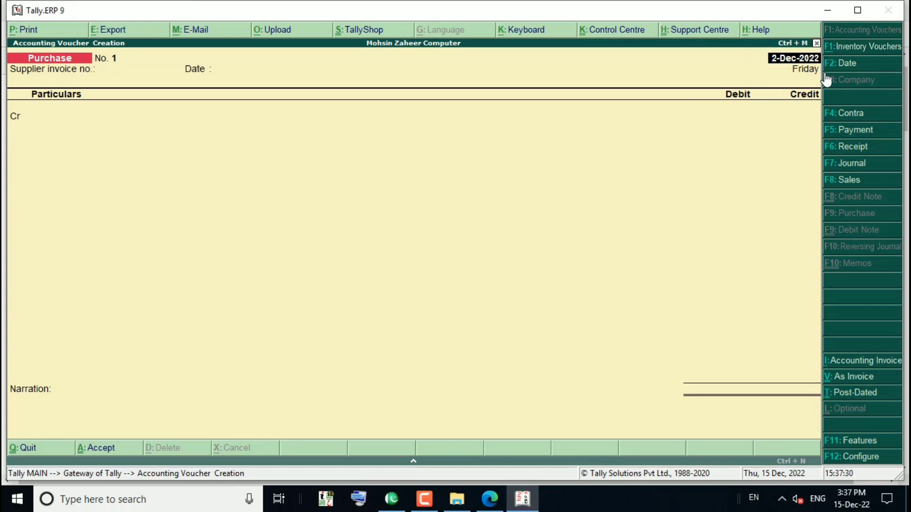
{"action": "key", "text": "ctrl+shift+d"}
{"action": "left_click_drag", "start_coordinate": [821, 56], "coordinate": [863, 72]}
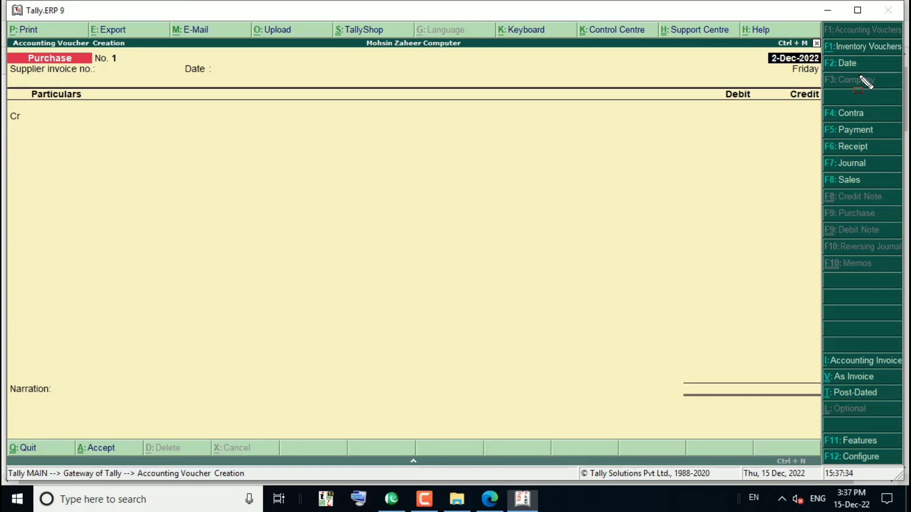
{"action": "key", "text": "F2"}
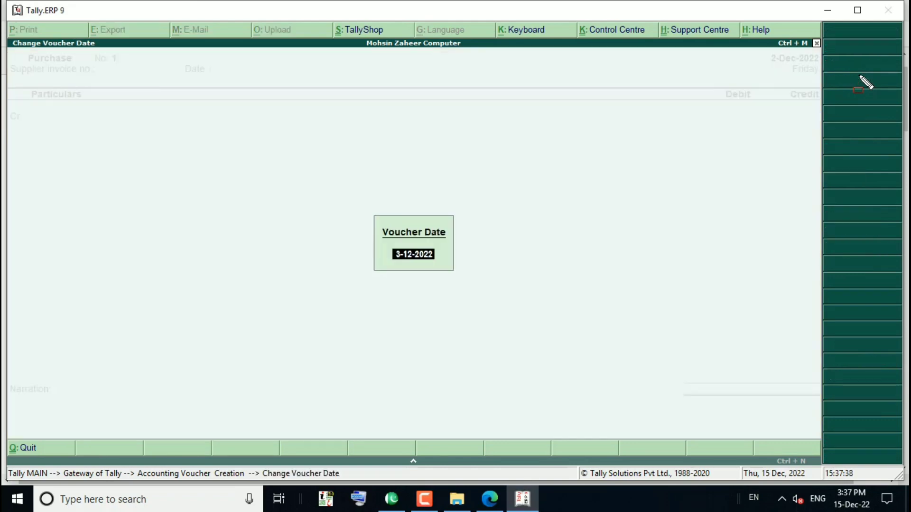
{"action": "key", "text": "BackSpace"}
{"action": "type", "text": "1-5-2022"}
{"action": "key", "text": "Return"}
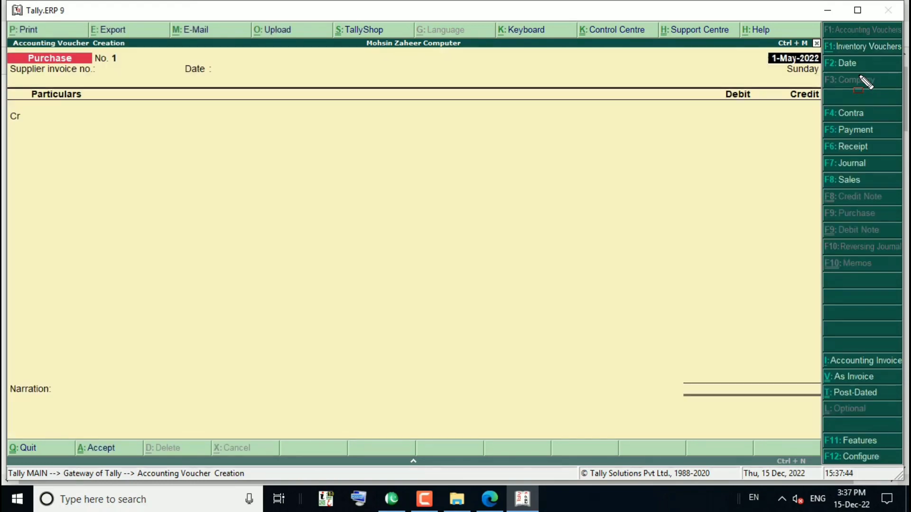
{"action": "key", "text": "Return"}
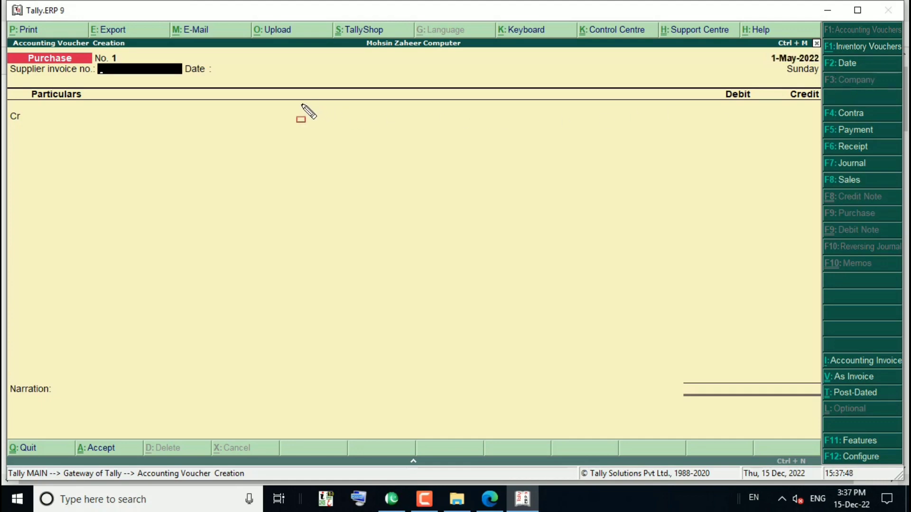
- Enter supplier invoice number 112 and accept 1-May-2022 as the invoice date
{"action": "mouse_move", "coordinate": [6, 60]}
{"action": "left_mouse_down"}
{"action": "mouse_move", "coordinate": [14, 76]}
{"action": "mouse_move", "coordinate": [188, 79]}
{"action": "left_mouse_up"}
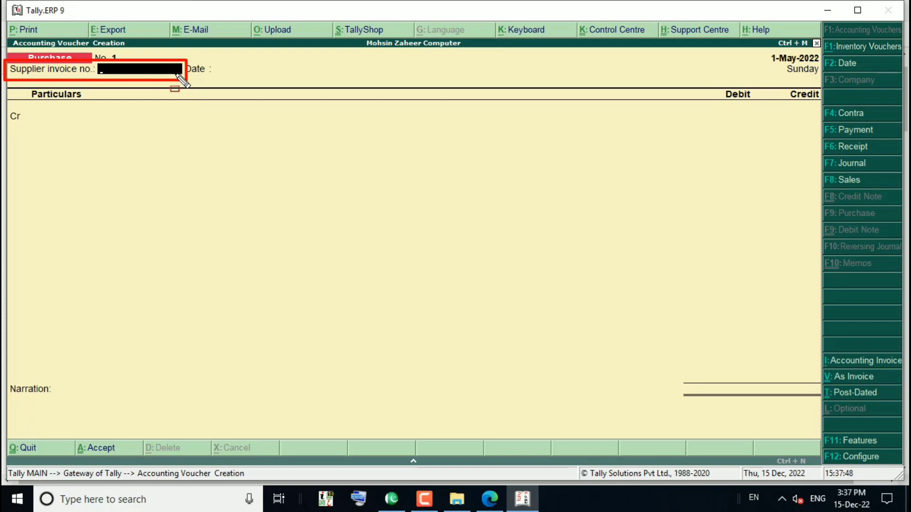
{"action": "key", "text": "Escape"}
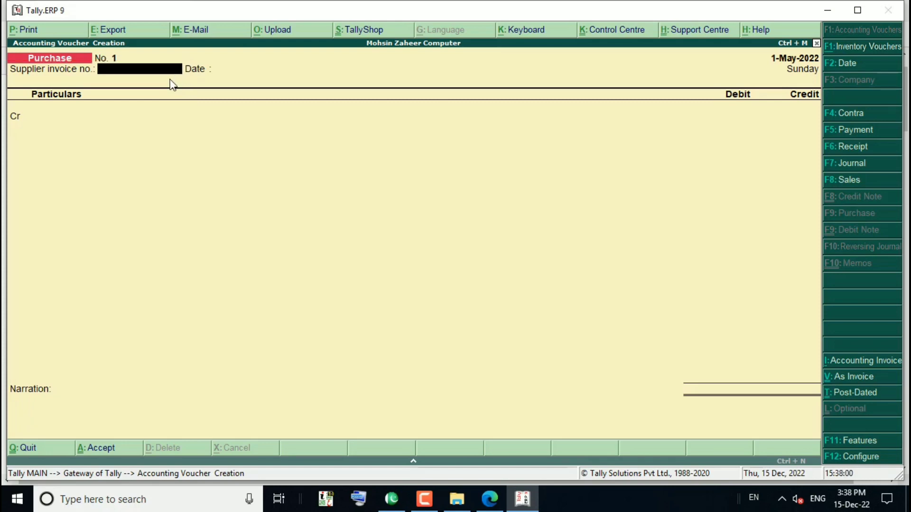
{"action": "type", "text": "112"}
{"action": "key", "text": "Return"}
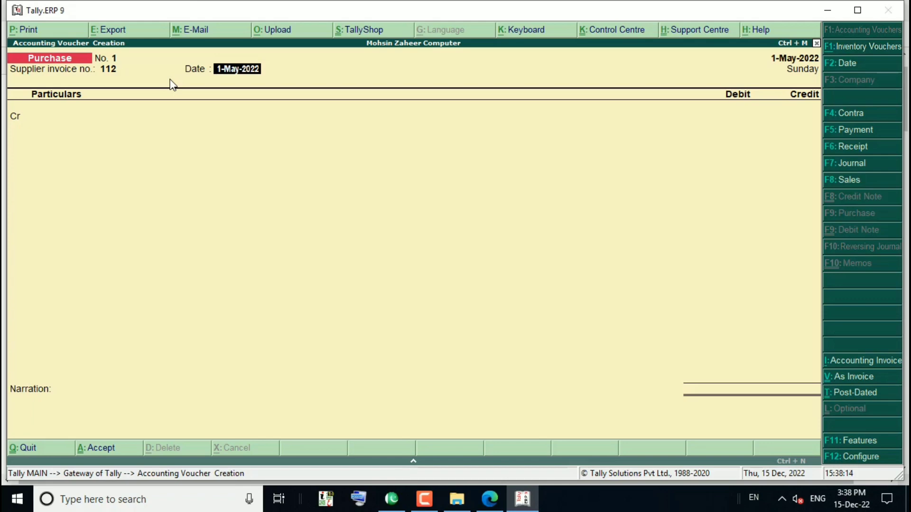
{"action": "key", "text": "Return"}
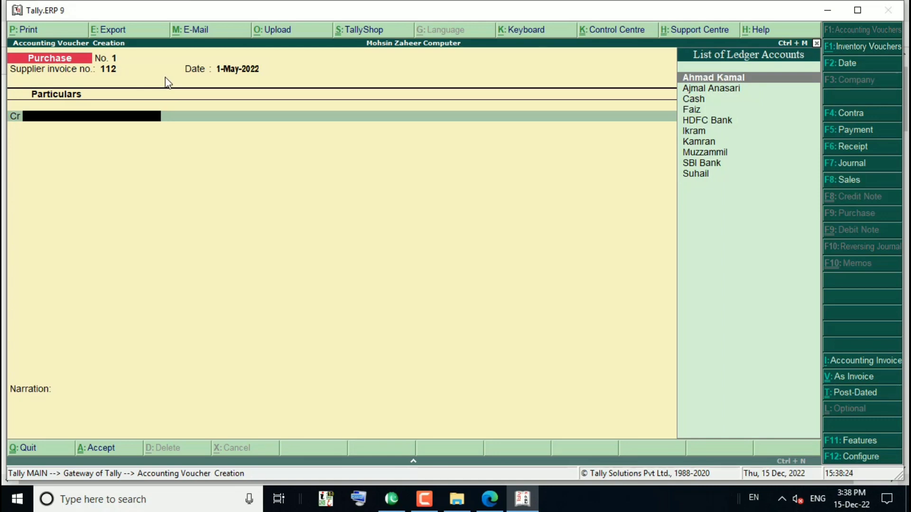
- Credit the Cash ledger with 2000, accepting the supplier details with Uttar Pradesh as the state
{"action": "key", "text": "Down"}
{"action": "key", "text": "Down"}
{"action": "key", "text": "Down"}
{"action": "key", "text": "Down"}
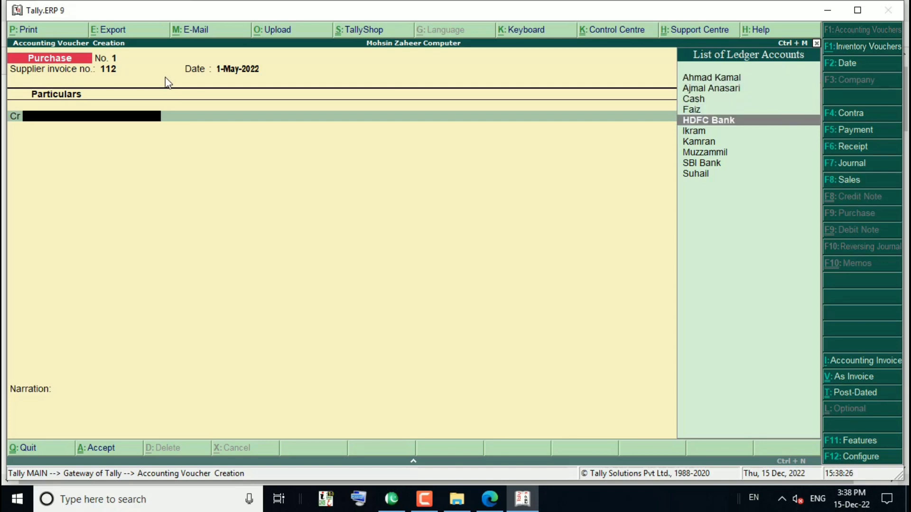
{"action": "key", "text": "Up"}
{"action": "key", "text": "Up"}
{"action": "key", "text": "Return"}
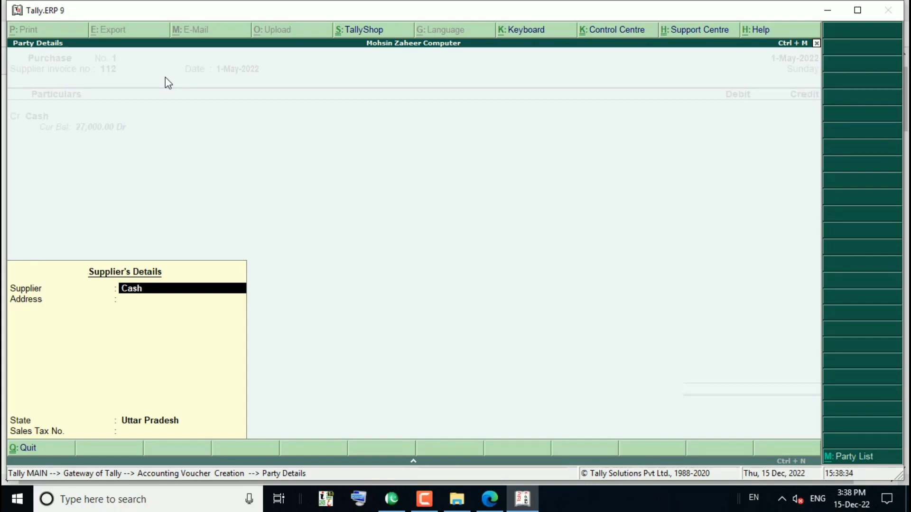
{"action": "key", "text": "Return"}
{"action": "key", "text": "Return"}
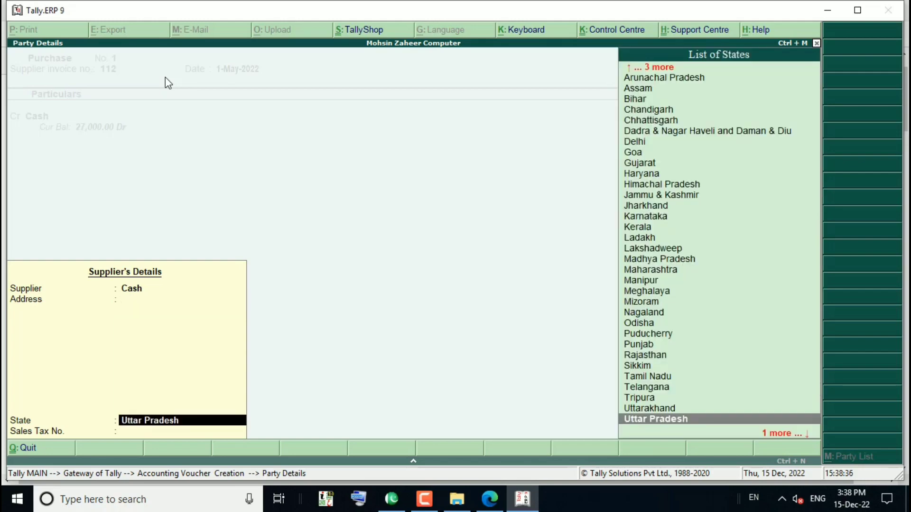
{"action": "key", "text": "Return"}
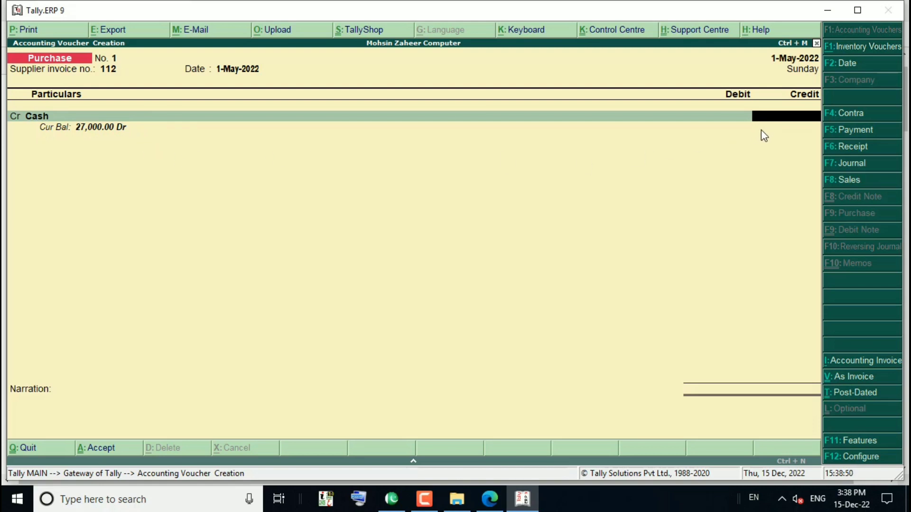
{"action": "type", "text": "2000"}
{"action": "key", "text": "Return"}
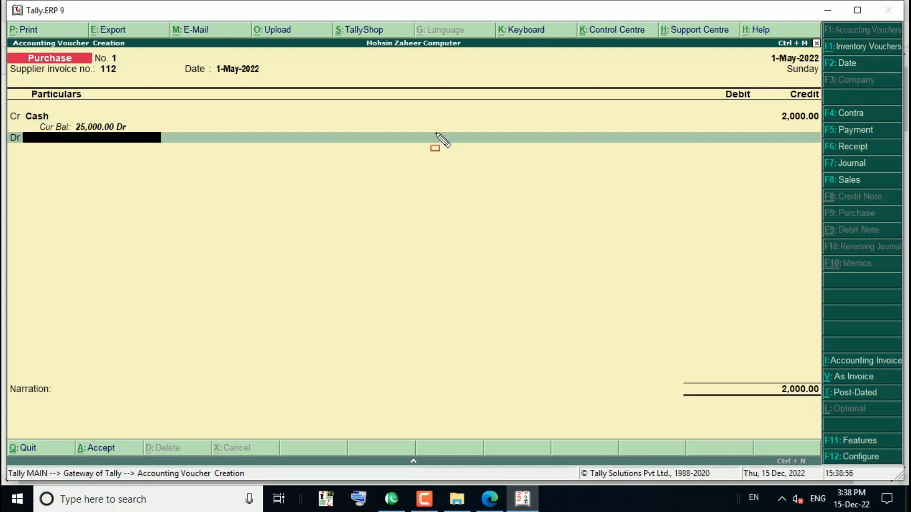
{"action": "left_click_drag", "start_coordinate": [67, 117], "coordinate": [134, 135]}
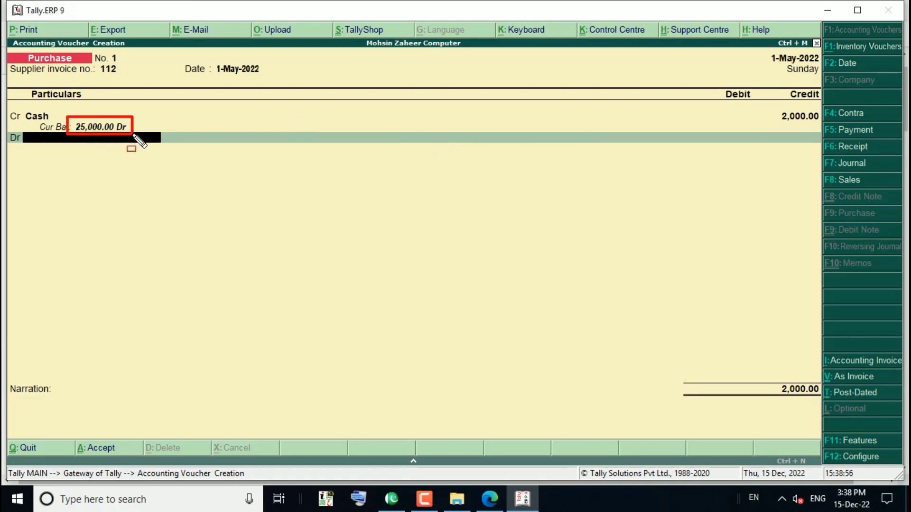
{"action": "key", "text": "Escape"}
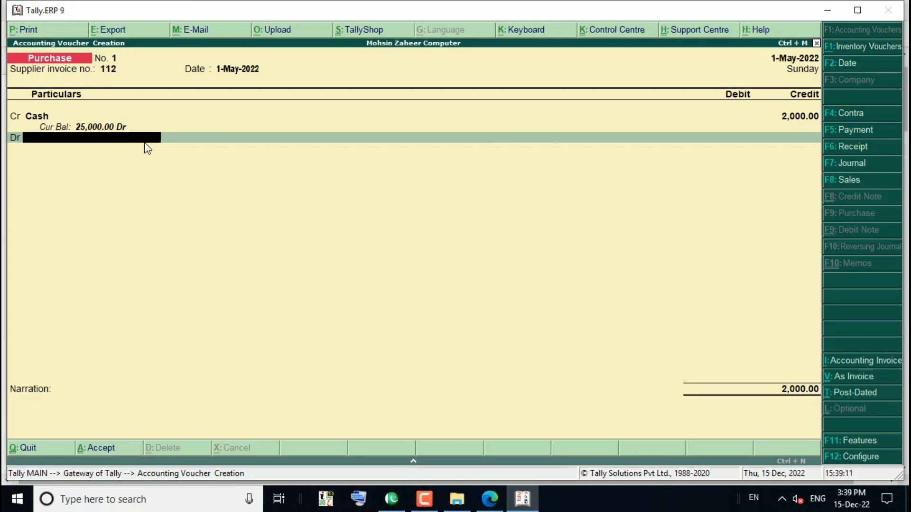
- Create a ledger named Purchase A/c under Purchase Accounts, keeping inventory values affected as Yes and the ledger type as Not Applicable
{"action": "key", "text": "alt+c"}
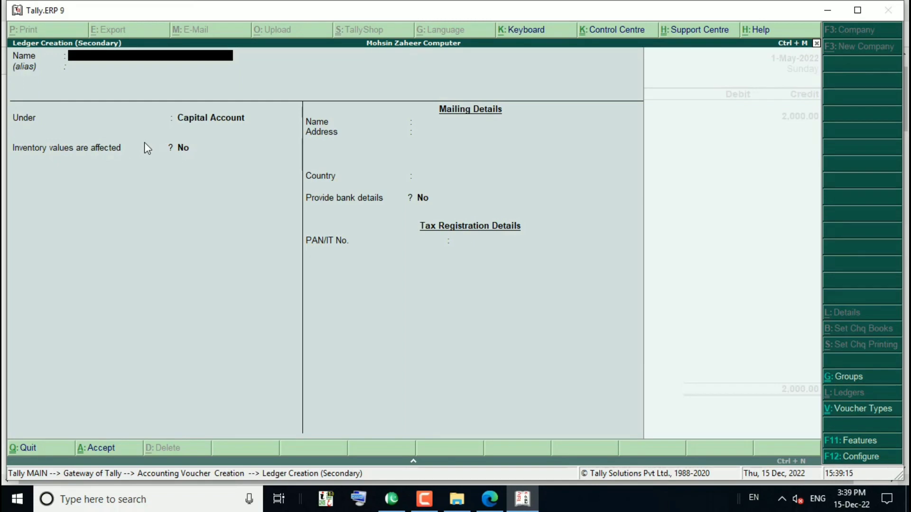
{"action": "type", "text": "Purchase A/c"}
{"action": "key", "text": "Return"}
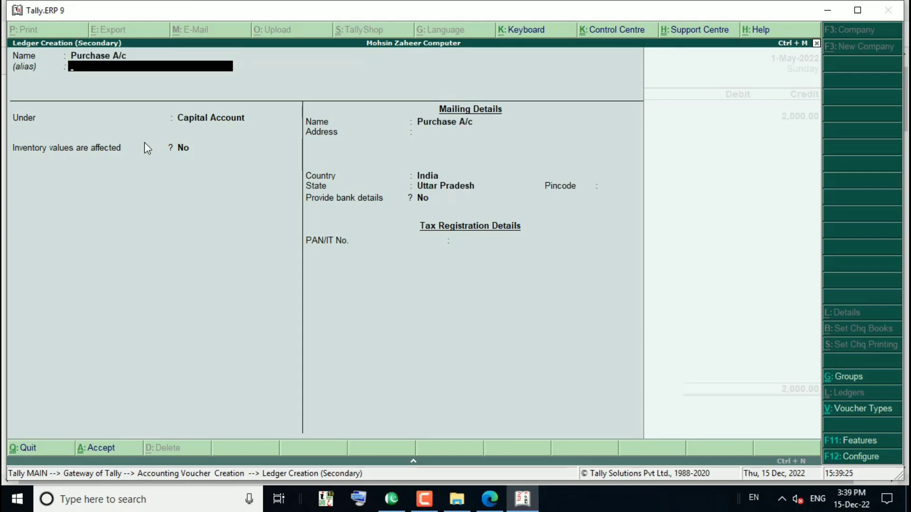
{"action": "key", "text": "Return"}
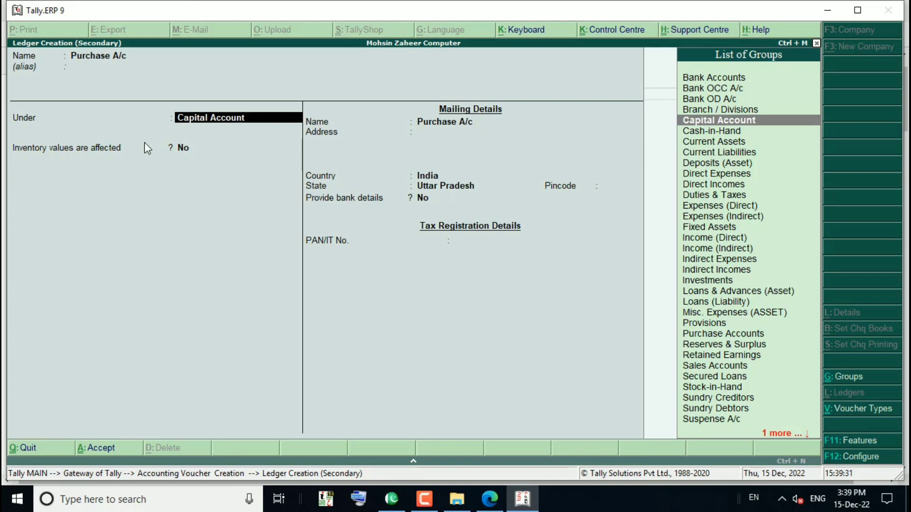
{"action": "type", "text": "P"}
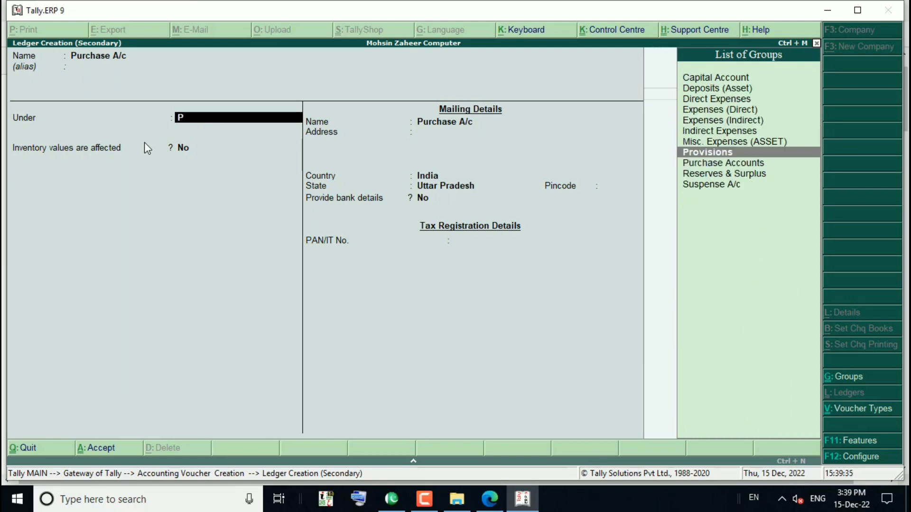
{"action": "key", "text": "Down"}
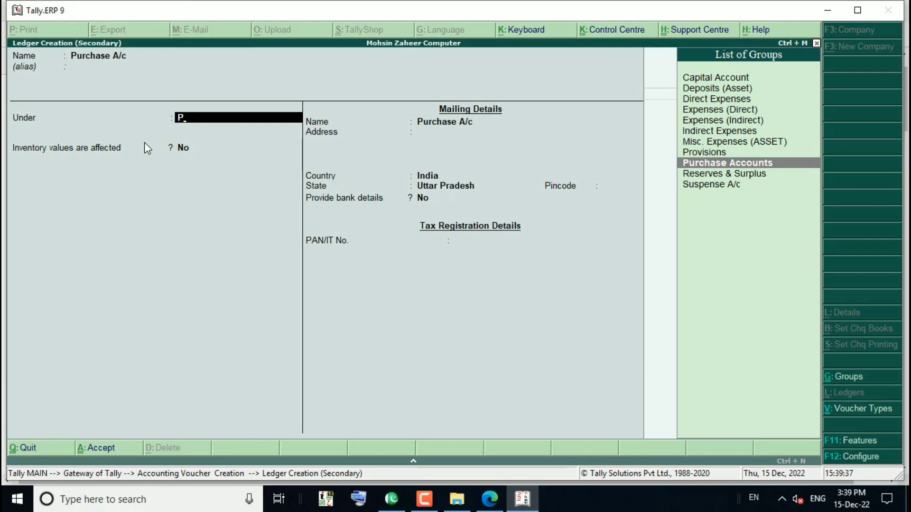
{"action": "key", "text": "Return"}
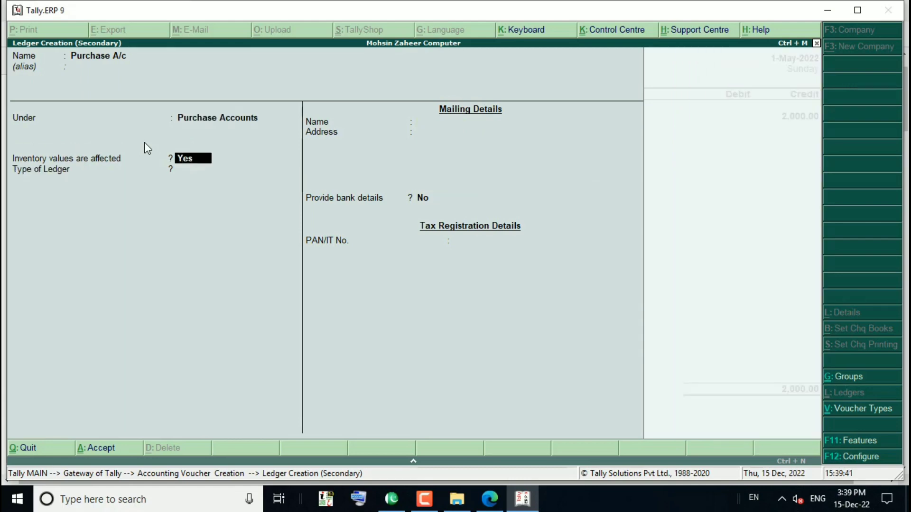
{"action": "key", "text": "Return"}
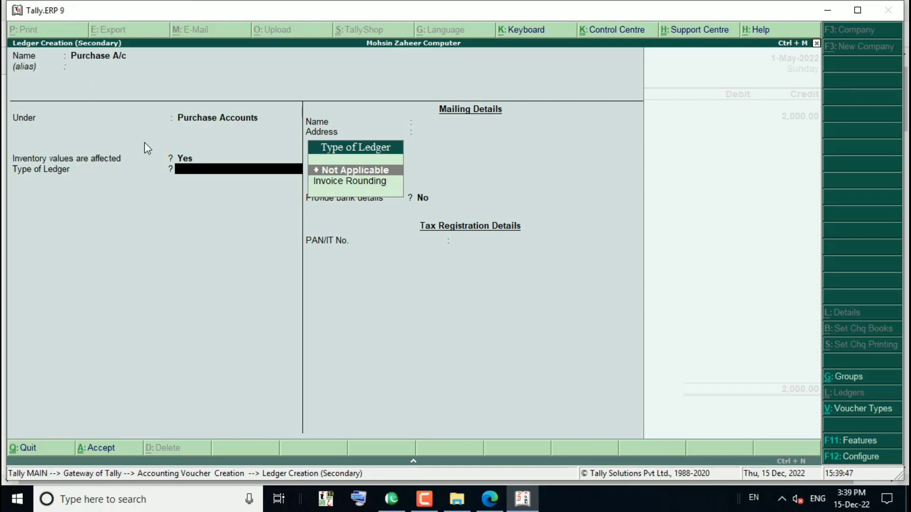
{"action": "key", "text": "Return"}
{"action": "key", "text": "Return"}
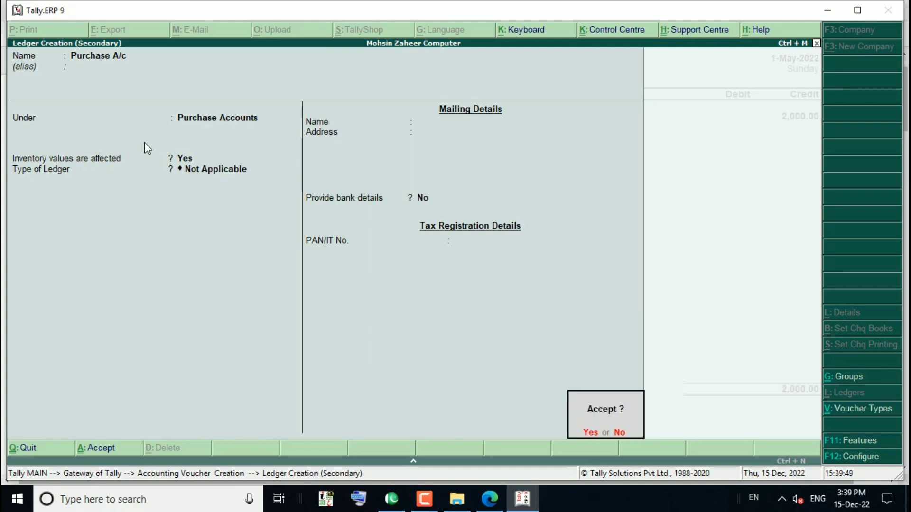
{"action": "key", "text": "Return"}
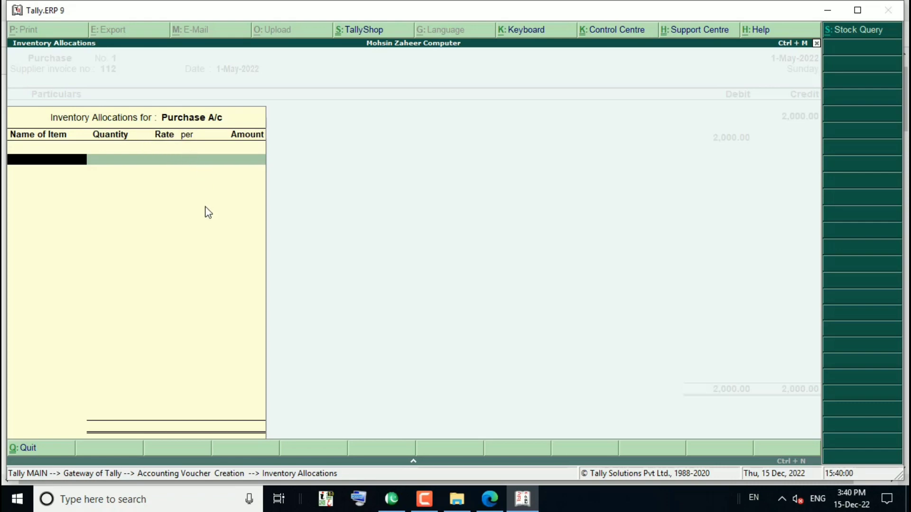
- Debit Purchase A/c with 2,000 without inventory allocations and save the cash purchase voucher with a blank narration
{"action": "key", "text": "Escape"}
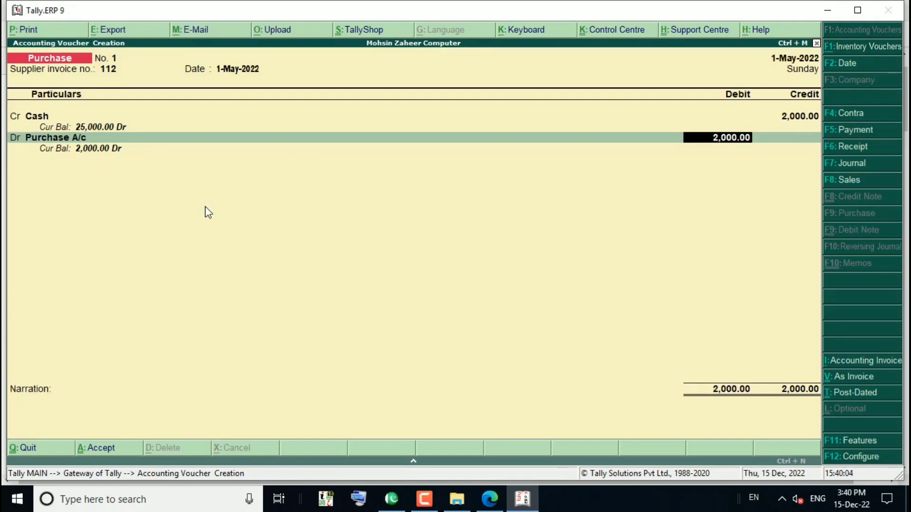
{"action": "key", "text": "Return"}
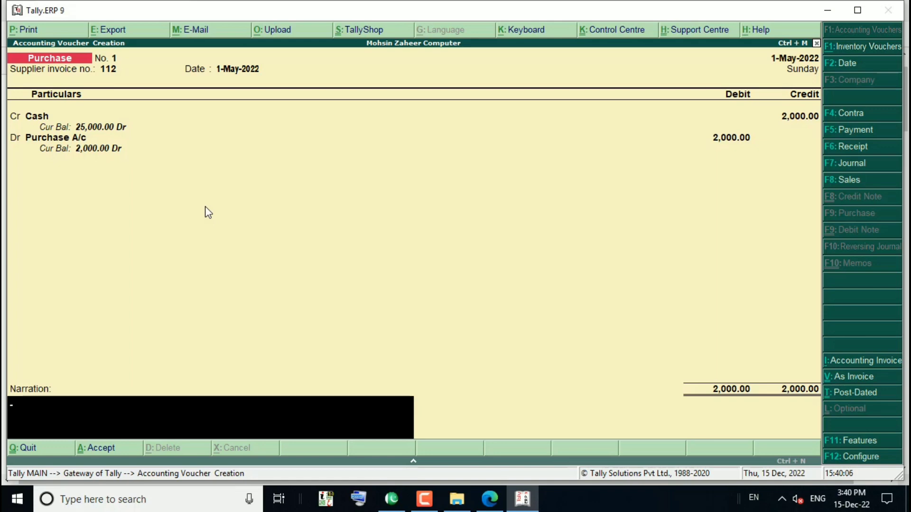
{"action": "key", "text": "Return"}
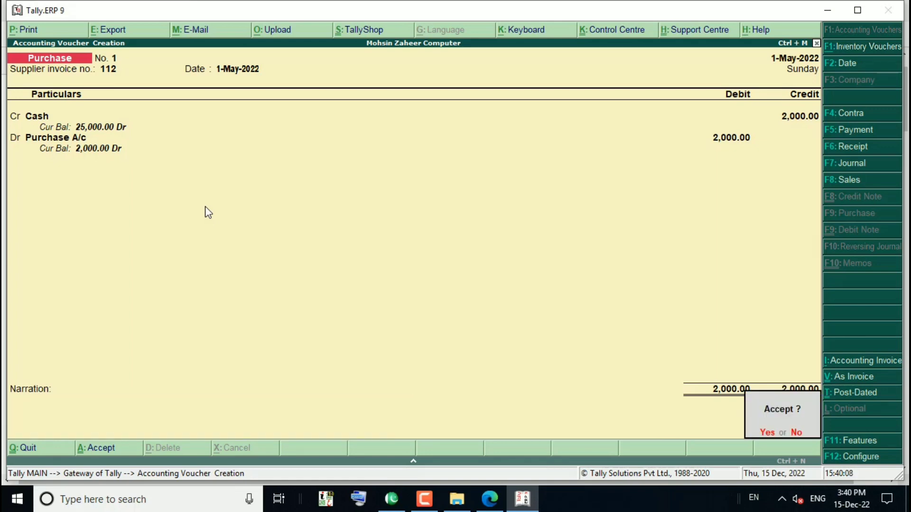
{"action": "key", "text": "Return"}
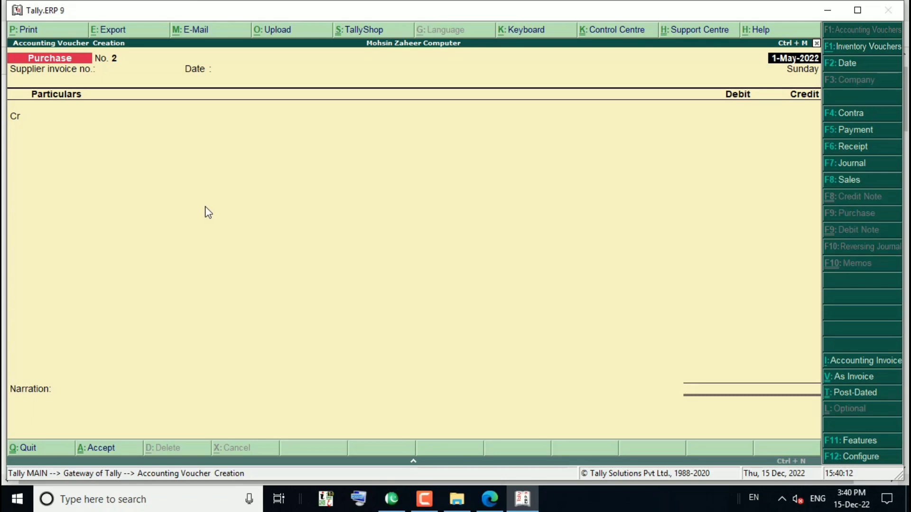
- Consult the second transaction in Purchase voucher.pdf and set the new purchase voucher's date to 2-6-2022 in Tally
{"action": "key", "text": "alt+Tab"}
{"action": "key", "text": "F2"}
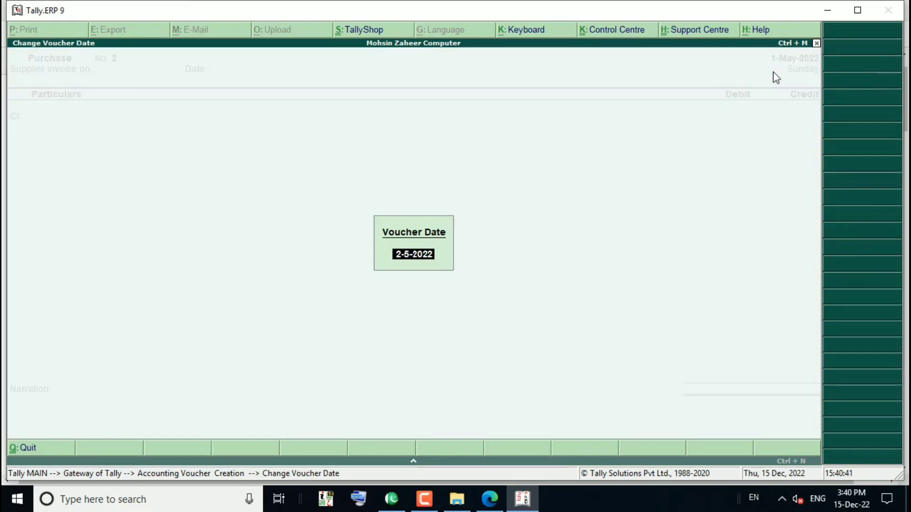
{"action": "type", "text": "2-6-2022"}
{"action": "key", "text": "Return"}
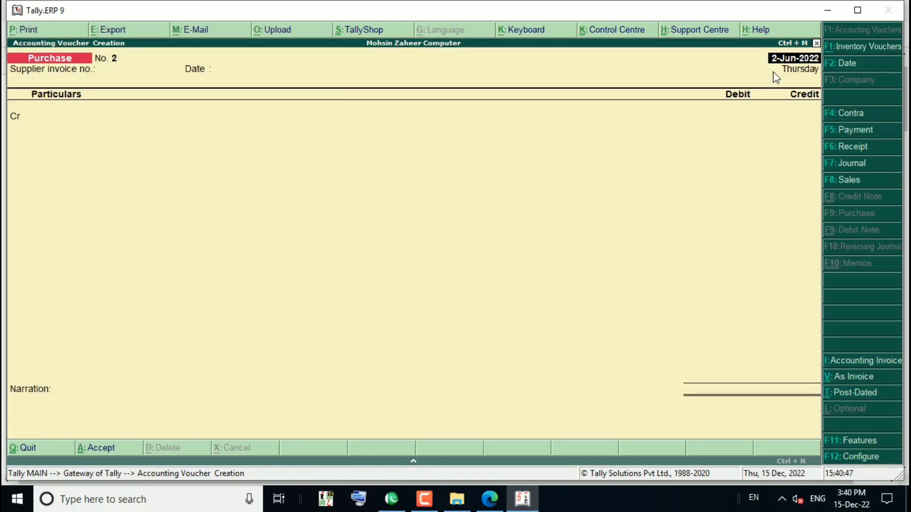
{"action": "key", "text": "Return"}
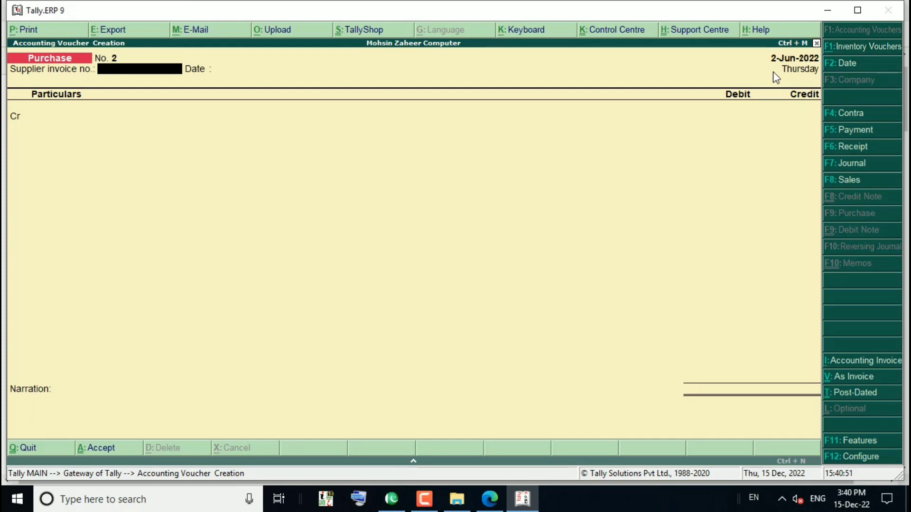
- Enter supplier invoice number 113 and accept 2-Jun-2022 as the invoice date
{"action": "type", "text": "113"}
{"action": "key", "text": "Return"}
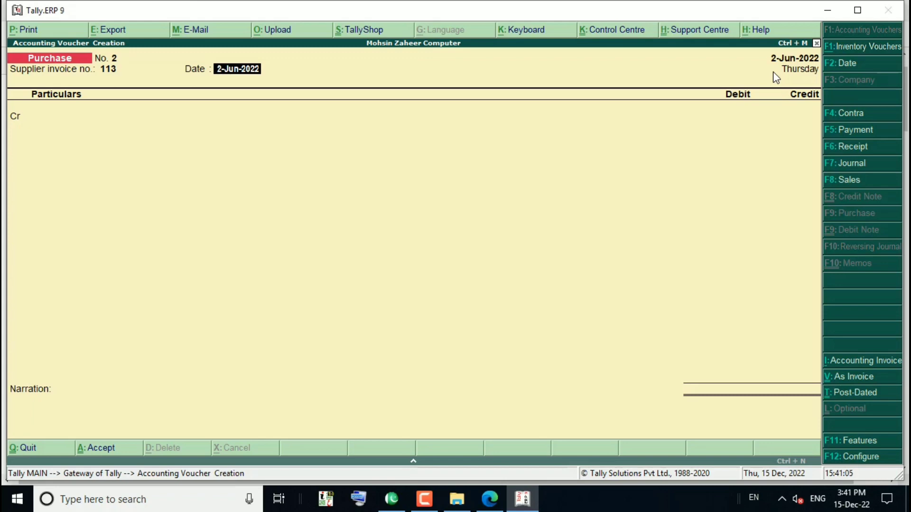
{"action": "key", "text": "Return"}
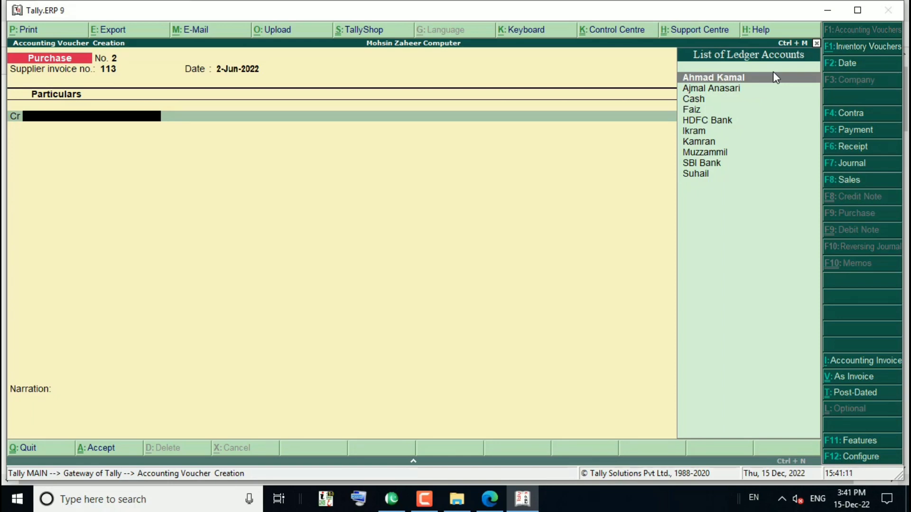
- Choose the second transaction's supplier as the credit ledger and accept the supplier details with Uttar Pradesh as the state
{"action": "key", "text": "Down"}
{"action": "key", "text": "Down"}
{"action": "key", "text": "Down"}
{"action": "key", "text": "Down"}
{"action": "key", "text": "Down"}
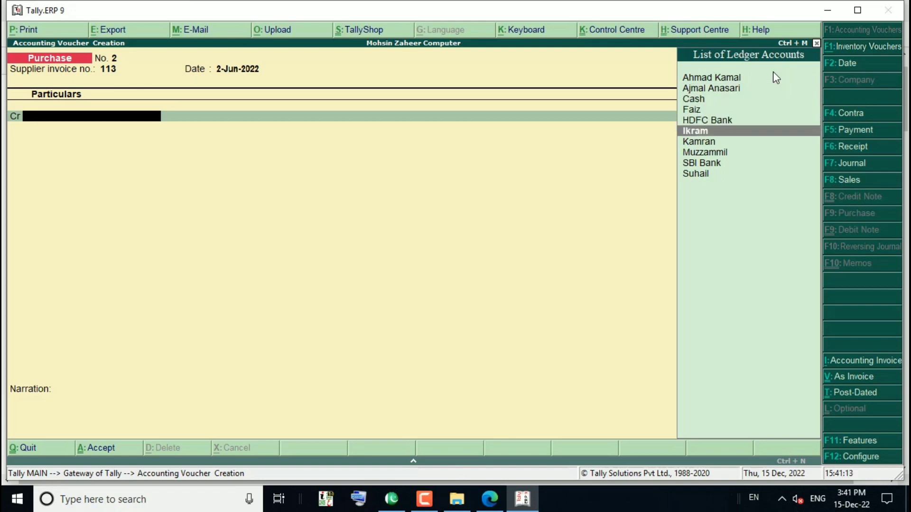
{"action": "key", "text": "Down"}
{"action": "key", "text": "Up"}
{"action": "key", "text": "Return"}
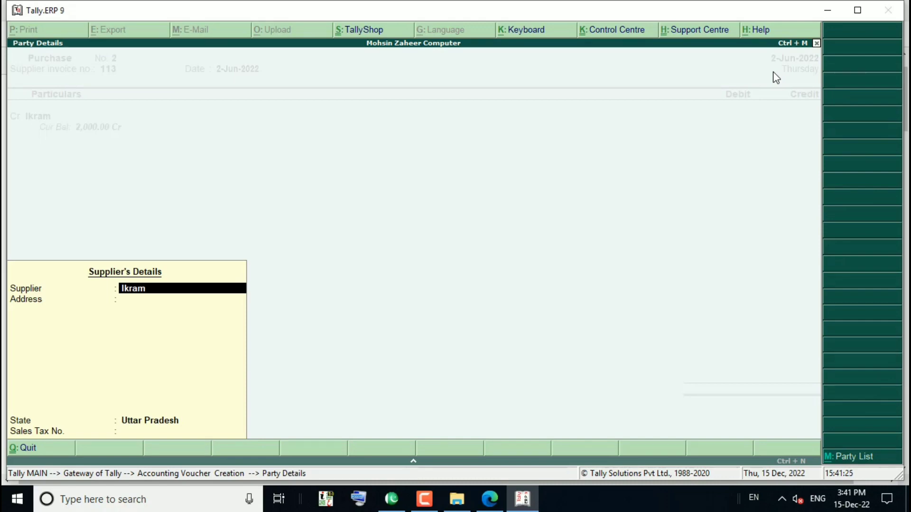
{"action": "key", "text": "Return"}
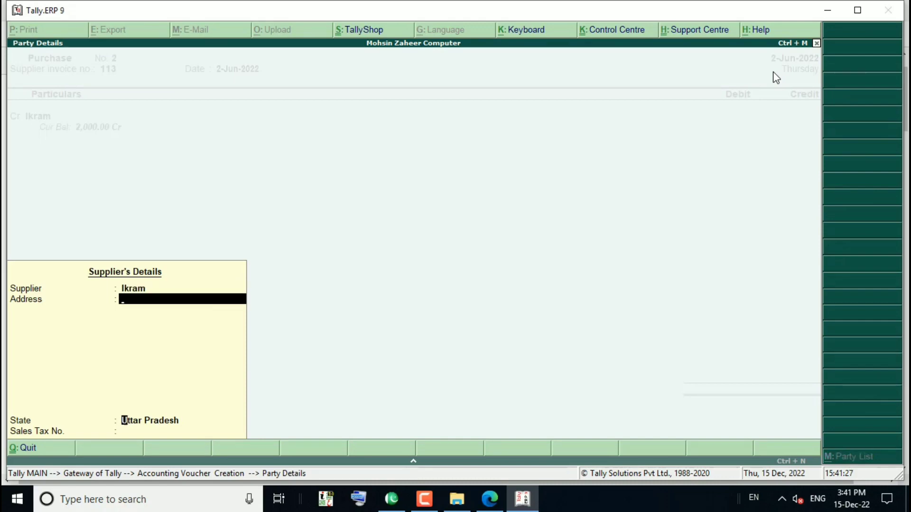
{"action": "key", "text": "Return"}
{"action": "key", "text": "Return"}
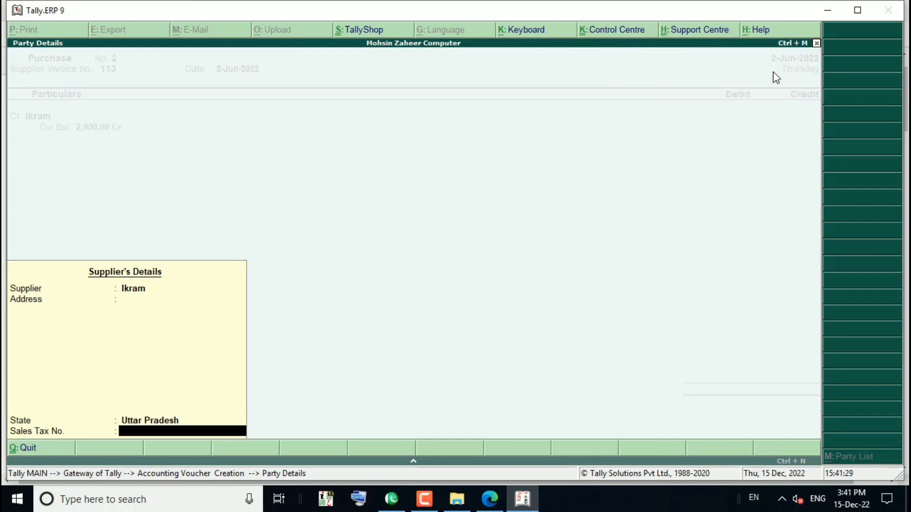
{"action": "key", "text": "Return"}
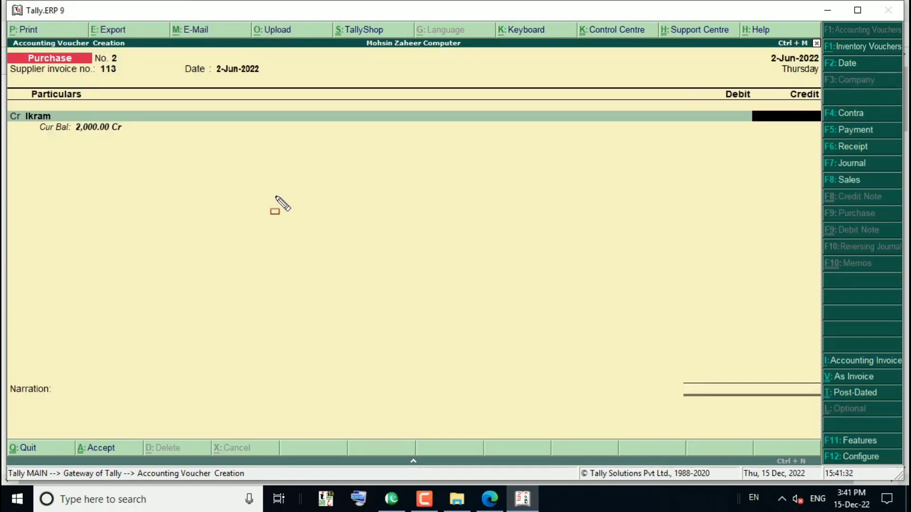
- Enter 3000 as the credit amount for the supplier's ledger
{"action": "left_click_drag", "start_coordinate": [68, 115], "coordinate": [133, 139]}
{"action": "type", "text": "3000"}
{"action": "key", "text": "Return"}
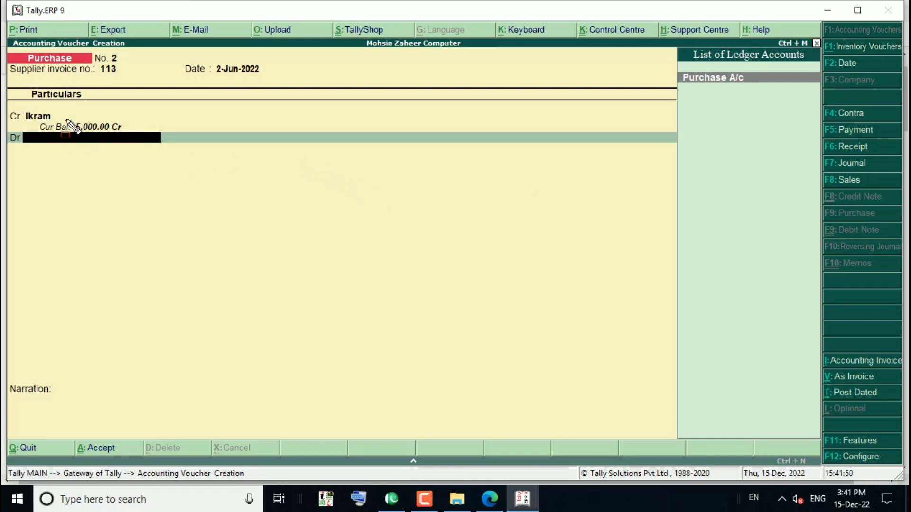
- Debit Purchase A/c with 3,000 without inventory allocations and save the supplier purchase voucher with a blank narration
{"action": "mouse_move", "coordinate": [67, 112]}
{"action": "left_mouse_down"}
{"action": "mouse_move", "coordinate": [100, 137]}
{"action": "mouse_move", "coordinate": [142, 136]}
{"action": "left_mouse_up"}
{"action": "key", "text": "Return"}
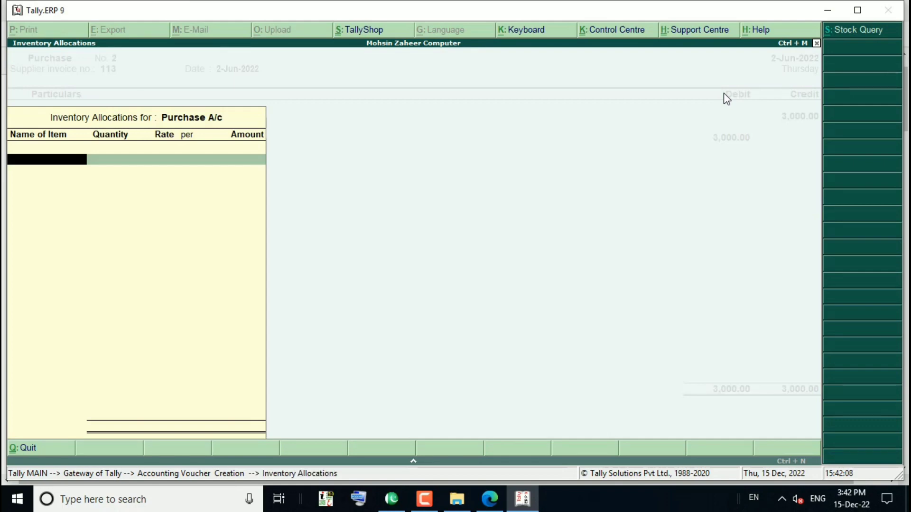
{"action": "key", "text": "Escape"}
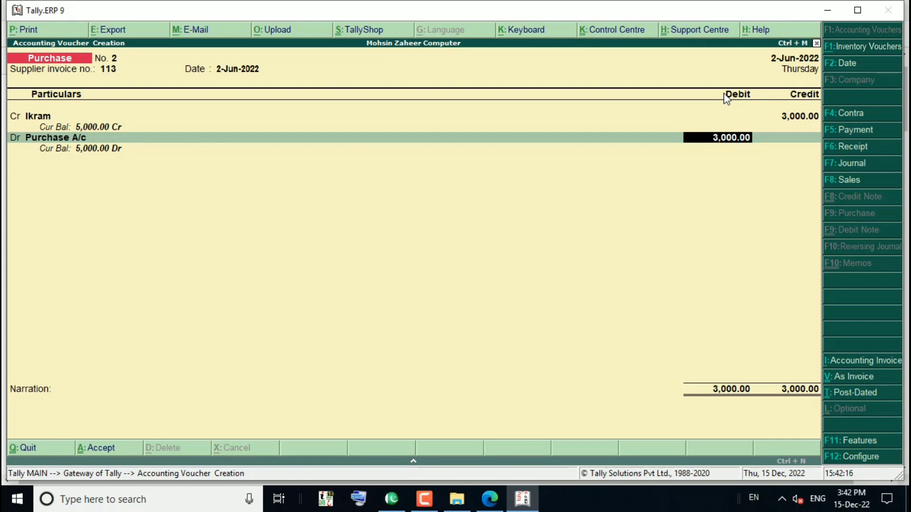
{"action": "key", "text": "Return"}
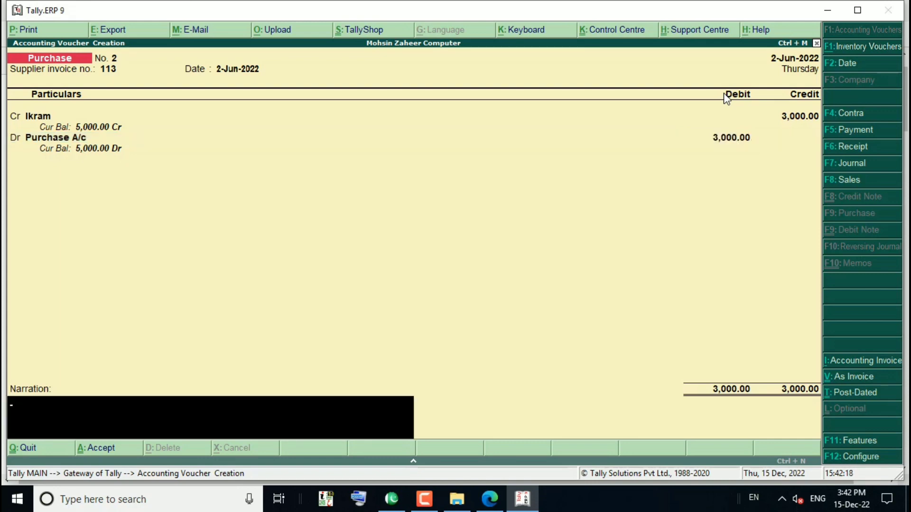
{"action": "key", "text": "Return"}
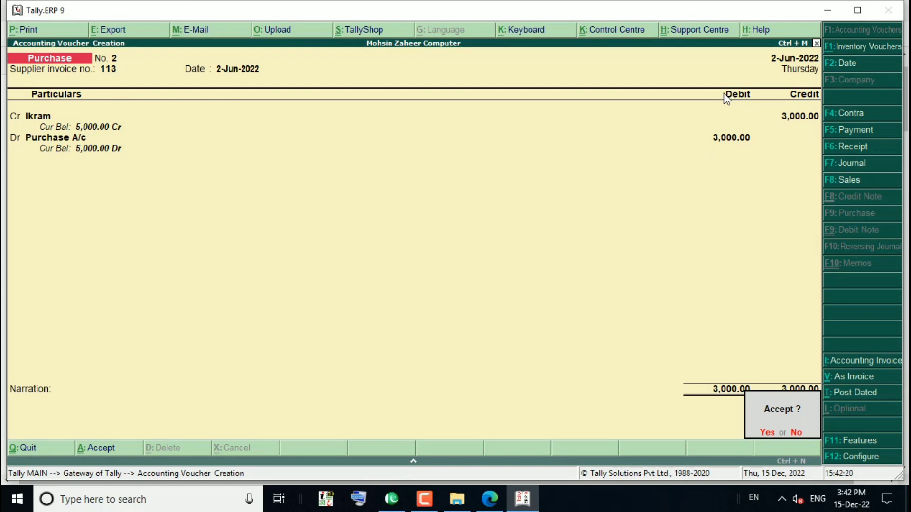
{"action": "key", "text": "Return"}
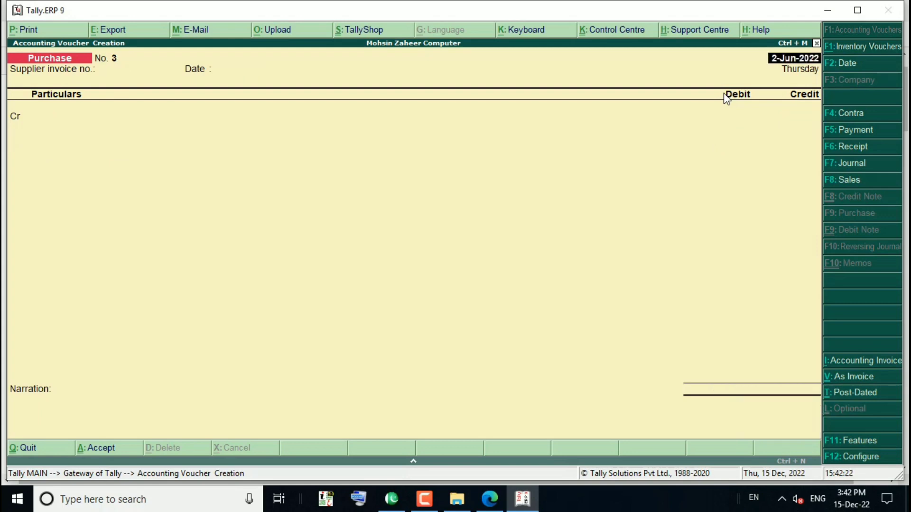
- Check the third transaction in the Purchase voucher PDF and set the Tally purchase voucher's date to 2-12-2022
{"action": "key", "text": "alt+Tab"}
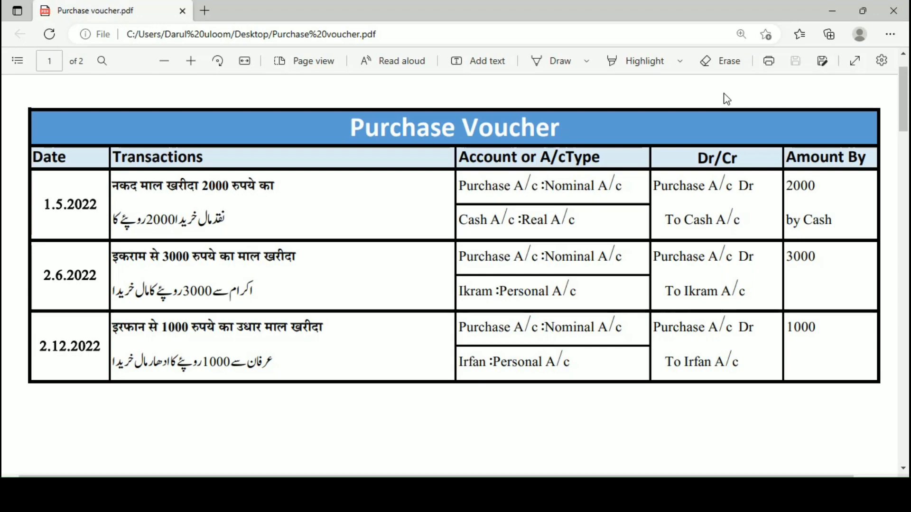
{"action": "key", "text": "alt+Tab"}
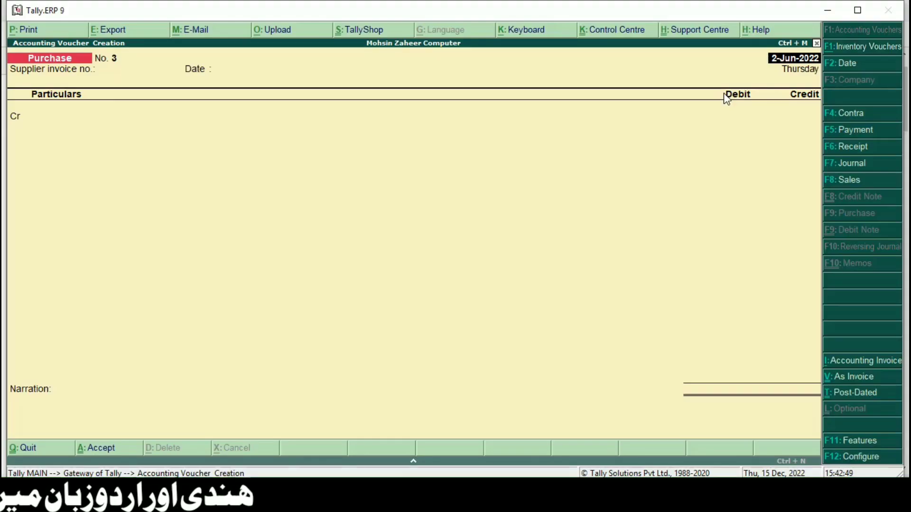
{"action": "key", "text": "F2"}
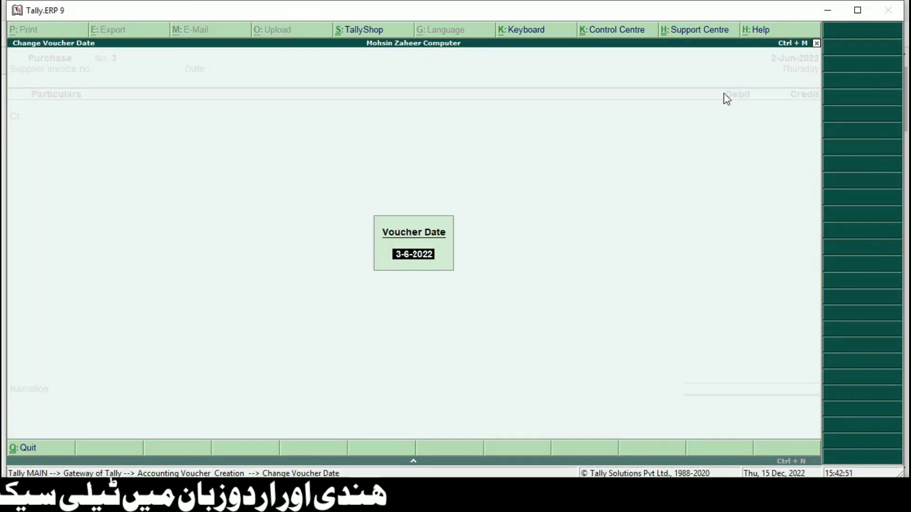
{"action": "type", "text": "2-12-"}
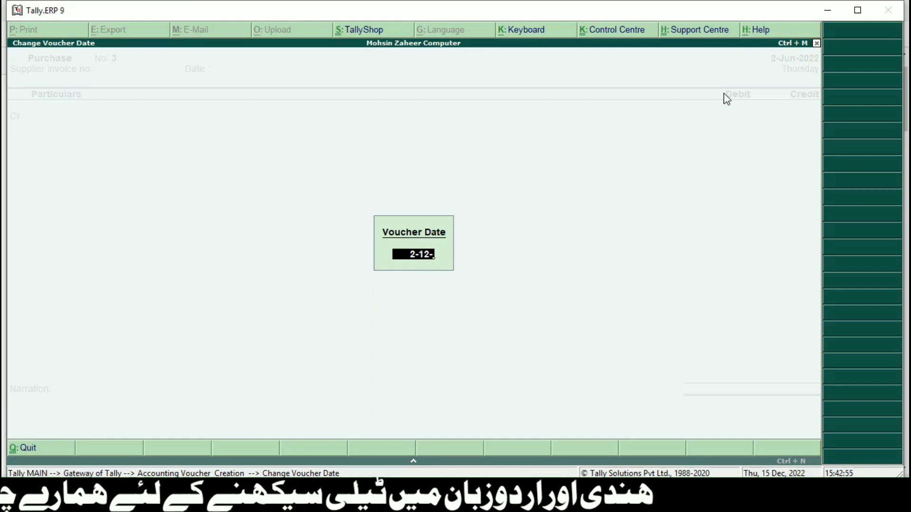
{"action": "type", "text": "2022"}
{"action": "key", "text": "Return"}
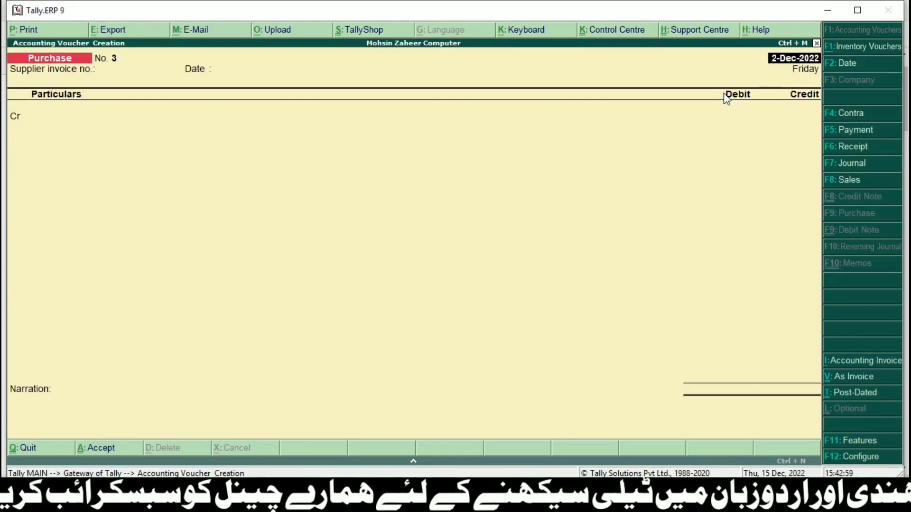
{"action": "key", "text": "Return"}
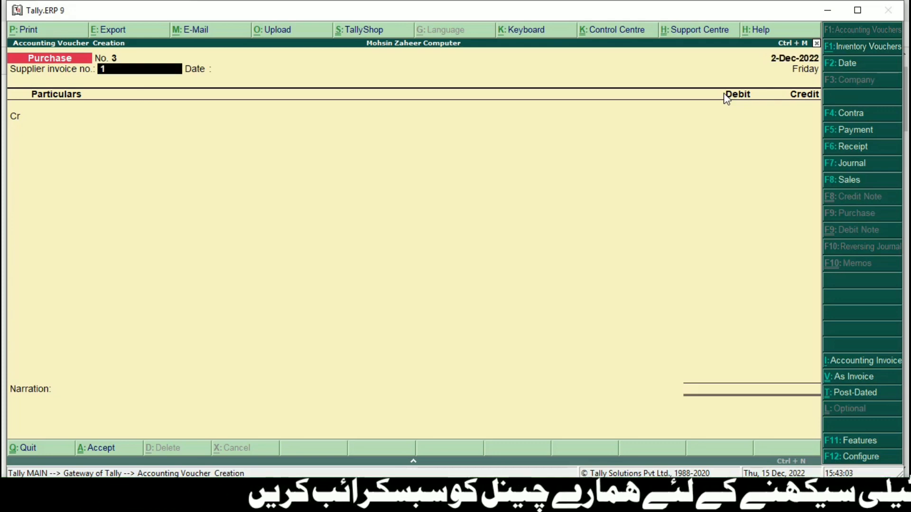
- Enter supplier invoice number 114 and accept 2-Dec-2022 as the invoice date
{"action": "type", "text": "114"}
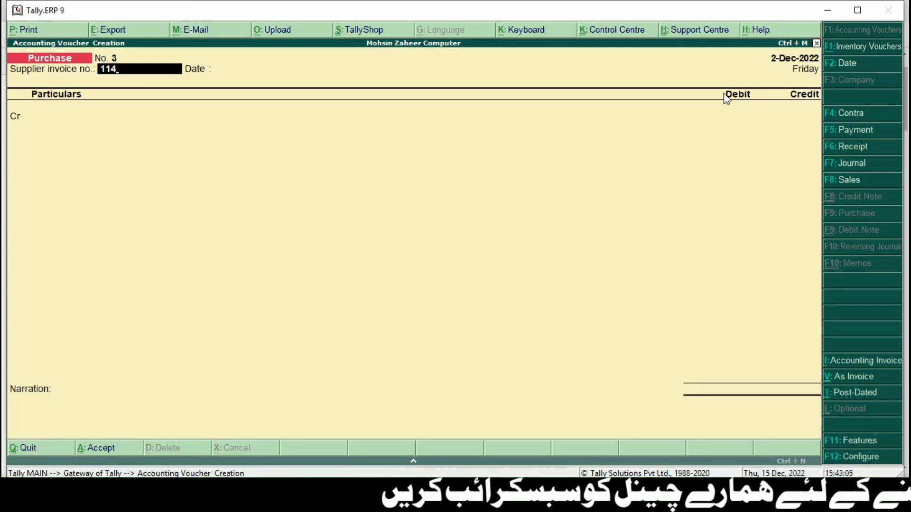
{"action": "key", "text": "Return"}
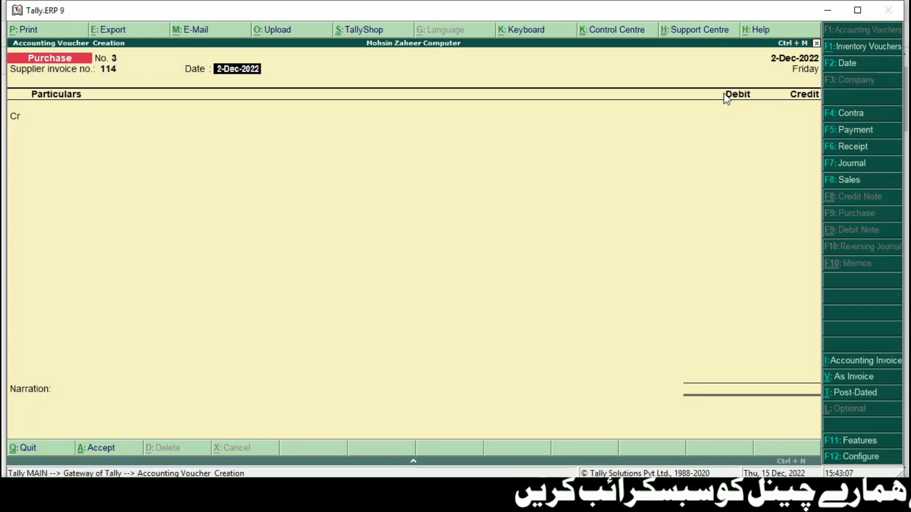
{"action": "key", "text": "Return"}
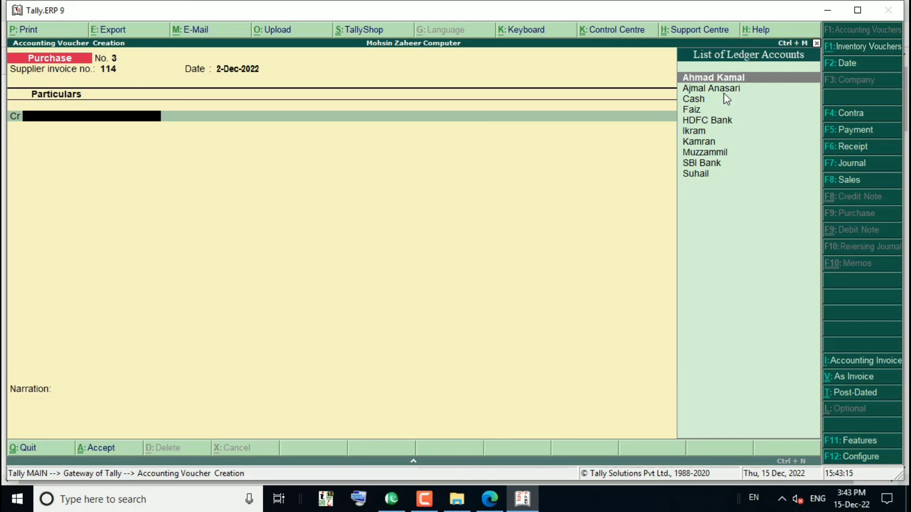
- Look through the ledger accounts for the third transaction's supplier
{"action": "key", "text": "Down"}
{"action": "key", "text": "Down"}
{"action": "key", "text": "Down"}
{"action": "key", "text": "Down"}
{"action": "key", "text": "Down"}
{"action": "key", "text": "Down"}
{"action": "key", "text": "Down"}
{"action": "key", "text": "Down"}
{"action": "key", "text": "Down"}
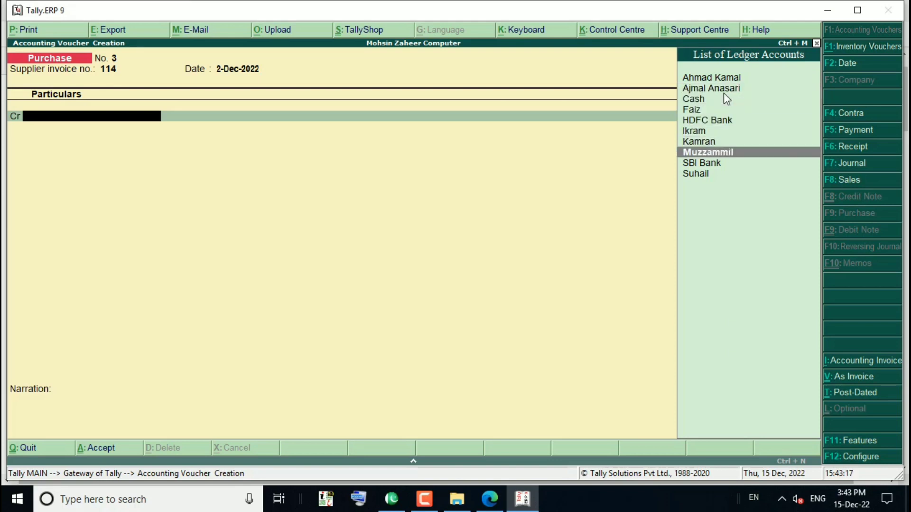
{"action": "key", "text": "Up"}
{"action": "key", "text": "Up"}
{"action": "key", "text": "Up"}
{"action": "key", "text": "Up"}
{"action": "key", "text": "Up"}
{"action": "key", "text": "Up"}
{"action": "key", "text": "Up"}
{"action": "key", "text": "Up"}
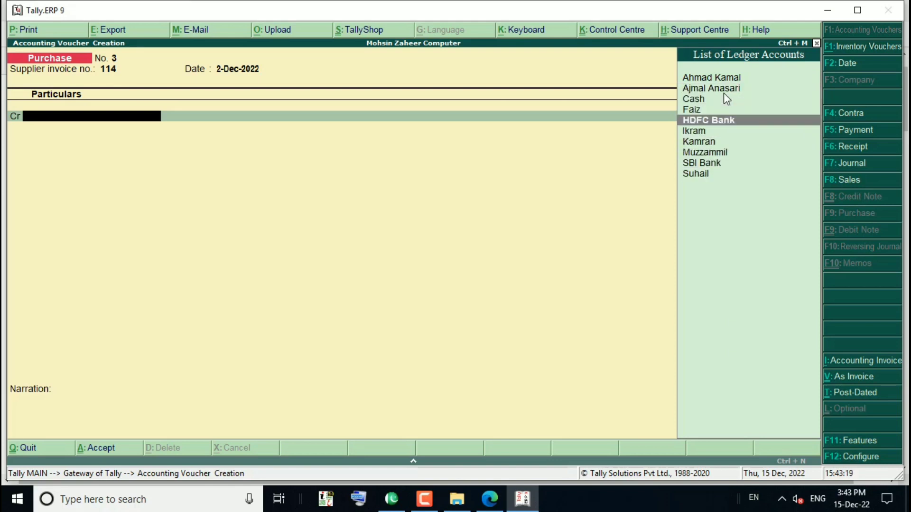
{"action": "key", "text": "Up"}
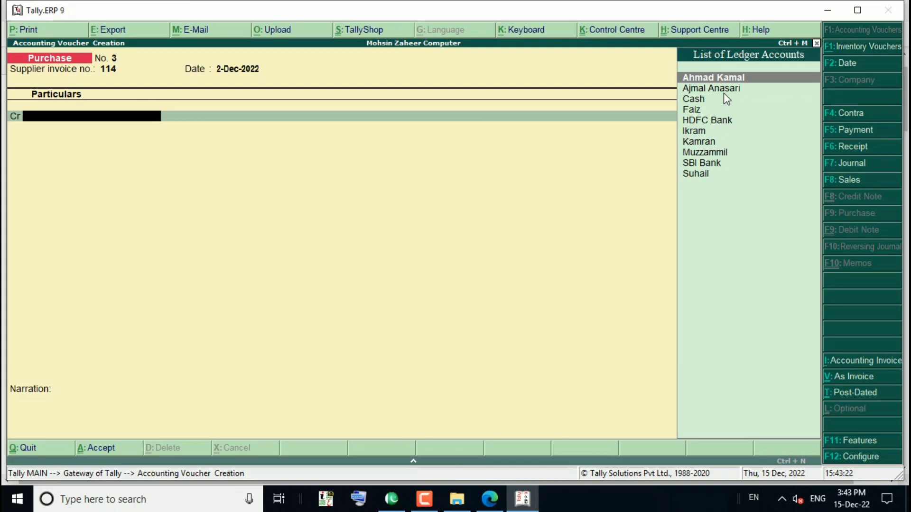
- Create a ledger with the third transaction's supplier name from within the voucher and place it under Sundry Creditors
{"action": "key", "text": "alt+c"}
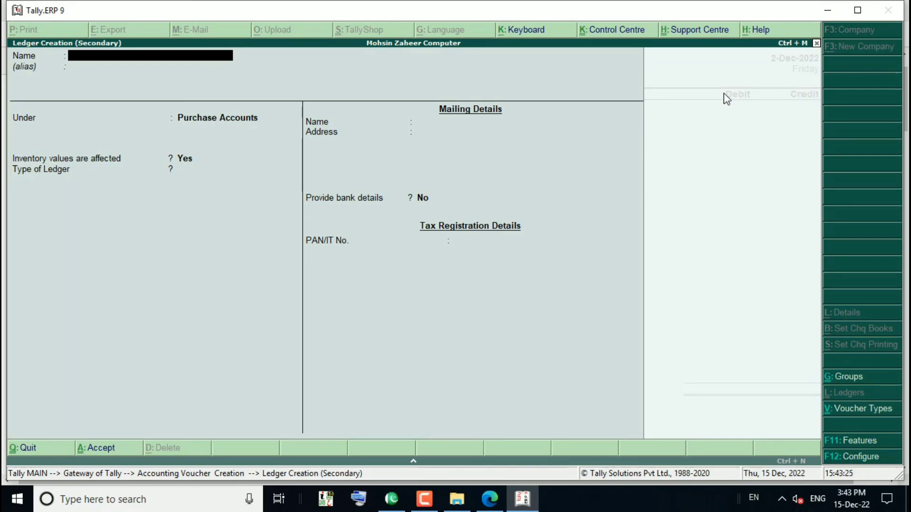
{"action": "type", "text": "Irfa"}
{"action": "type", "text": "n"}
{"action": "key", "text": "BackSpace"}
{"action": "type", "text": "n"}
{"action": "key", "text": "Return"}
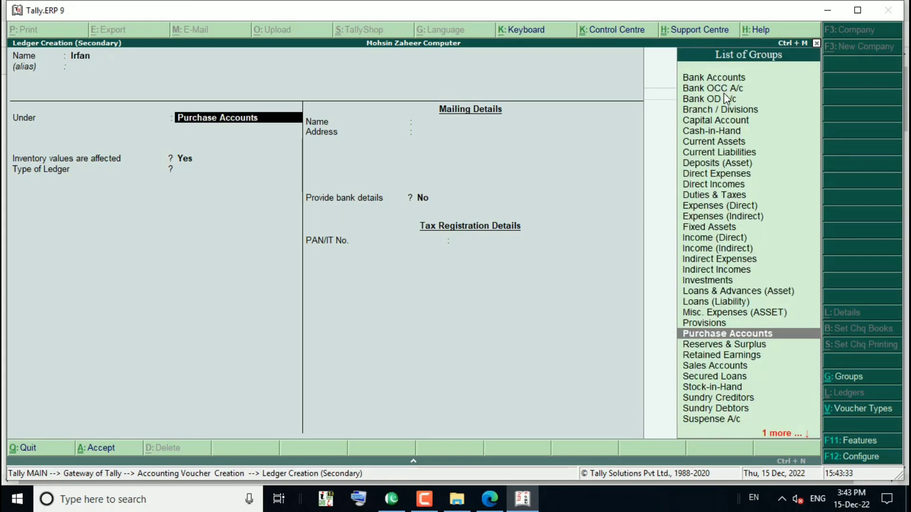
{"action": "type", "text": "S"}
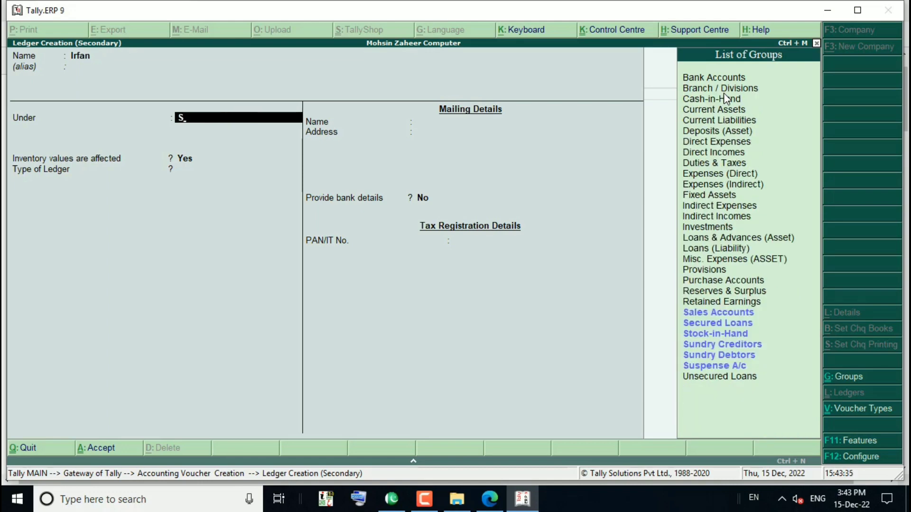
{"action": "type", "text": "u"}
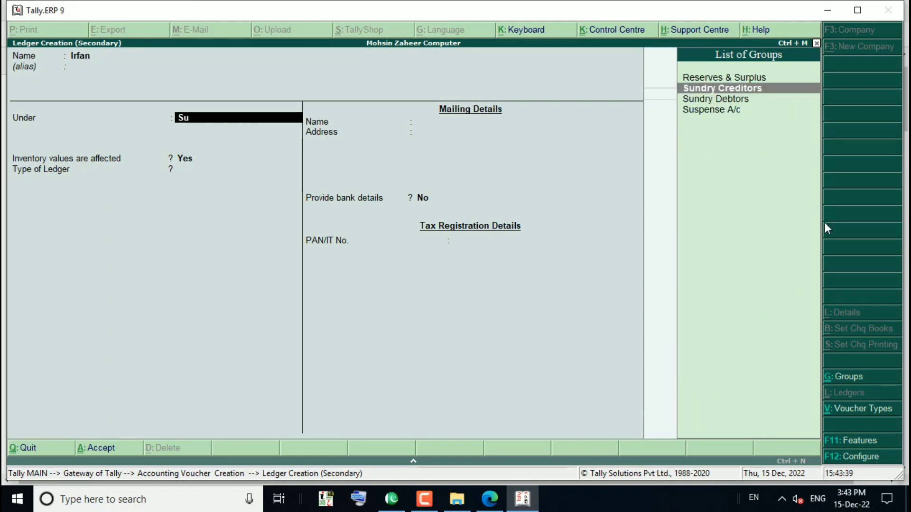
{"action": "key", "text": "Return"}
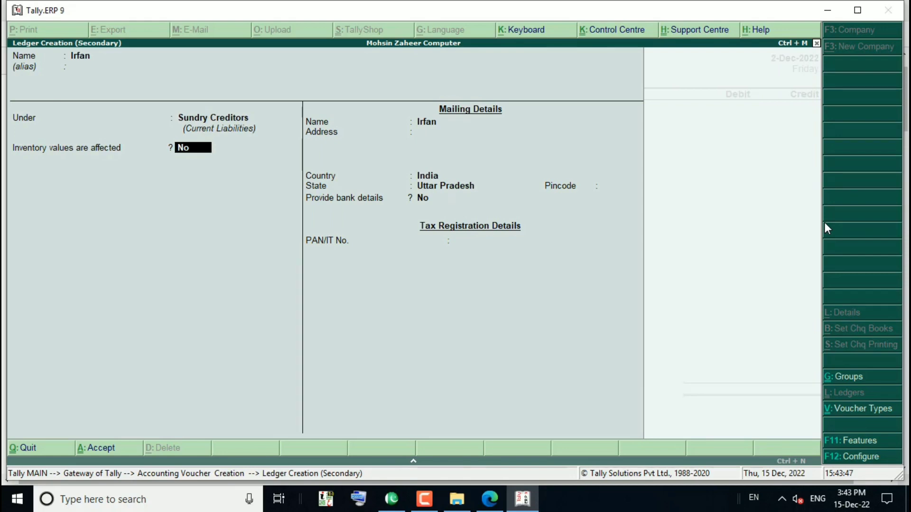
- Set inventory values affected to Yes for the supplier ledger, keep the default mailing details and save it
{"action": "key", "text": "y"}
{"action": "key", "text": "Return"}
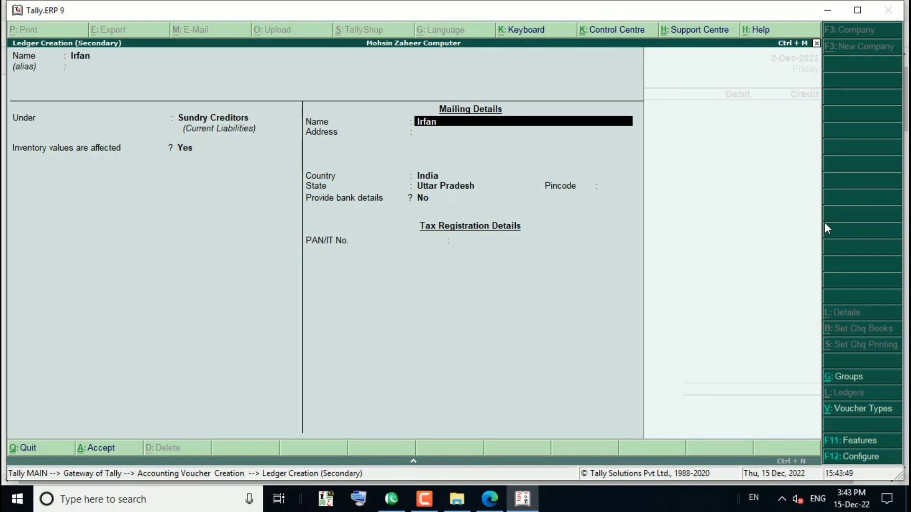
{"action": "key", "text": "Return"}
{"action": "key", "text": "Return"}
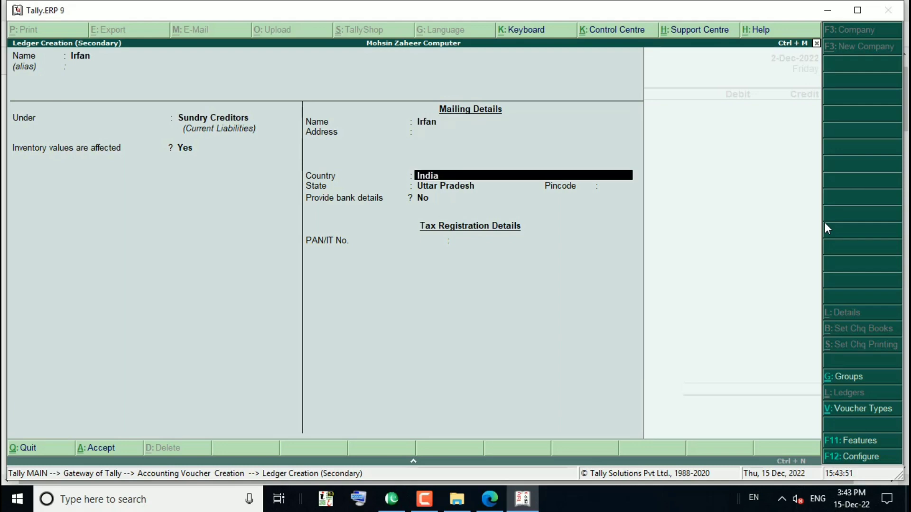
{"action": "key", "text": "Return"}
{"action": "key", "text": "Return"}
{"action": "key", "text": "Return"}
{"action": "key", "text": "Return"}
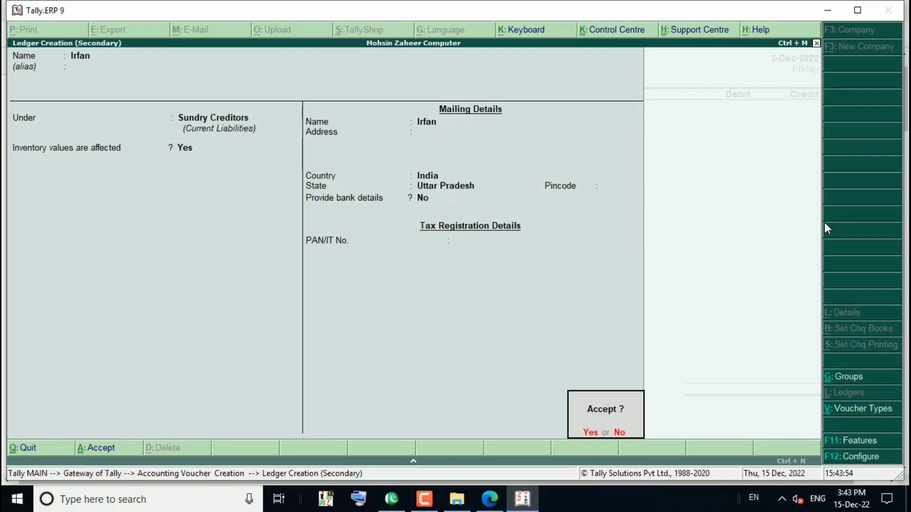
{"action": "key", "text": "Return"}
- Accept the supplier details with Uttar Pradesh as the state and enter 1000 as the supplier's credit amount
{"action": "key", "text": "Return"}
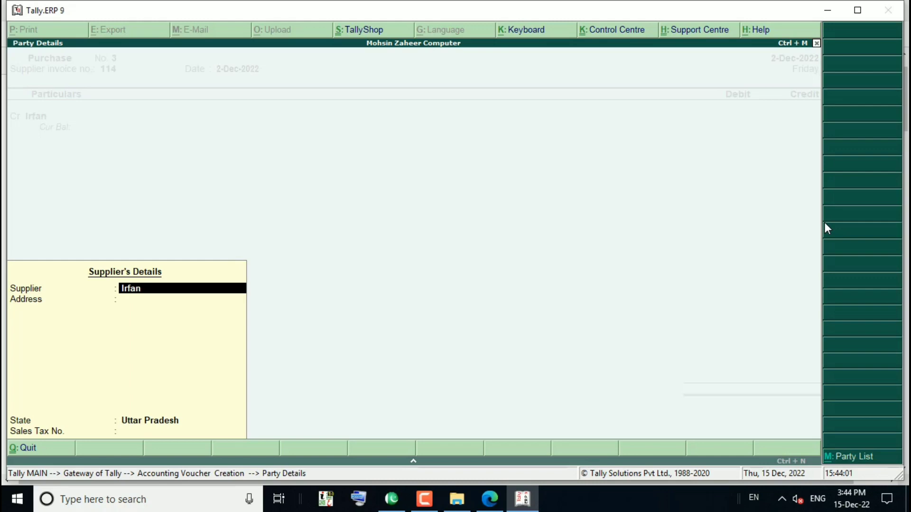
{"action": "key", "text": "Return"}
{"action": "key", "text": "Return"}
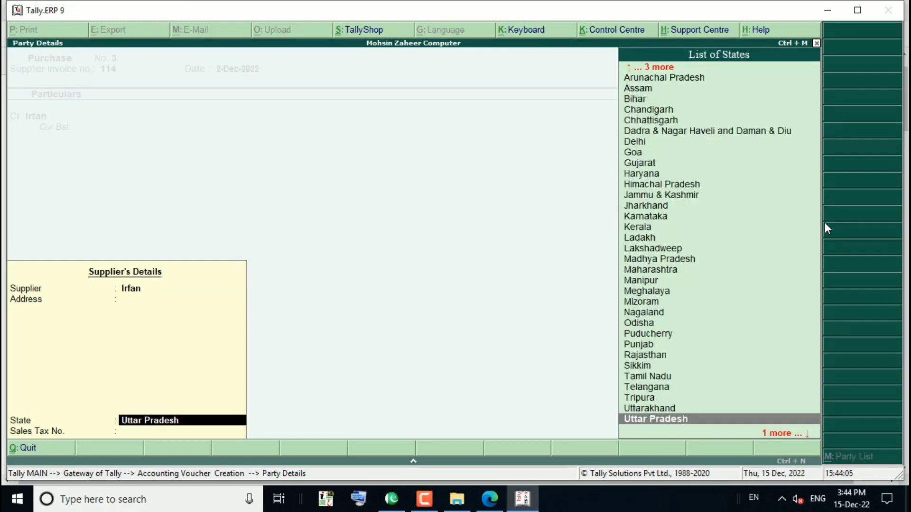
{"action": "key", "text": "Return"}
{"action": "key", "text": "Return"}
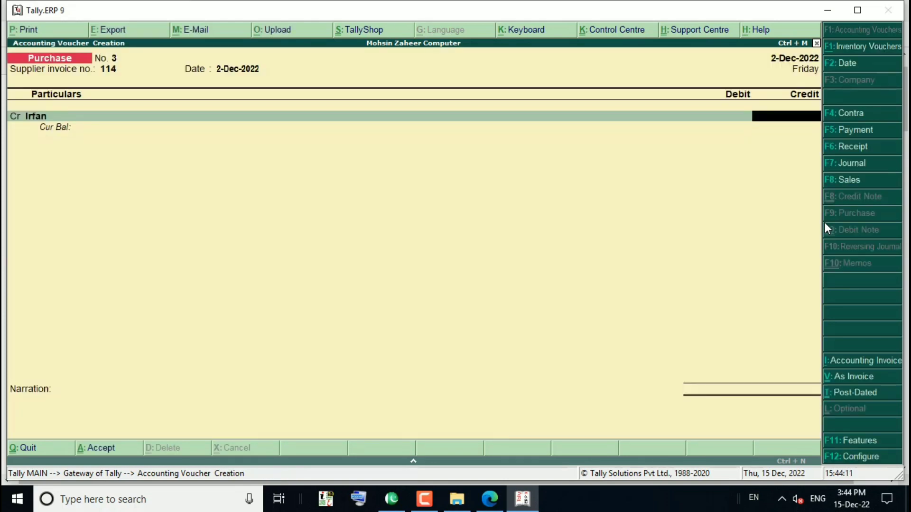
{"action": "type", "text": "1000"}
{"action": "key", "text": "Return"}
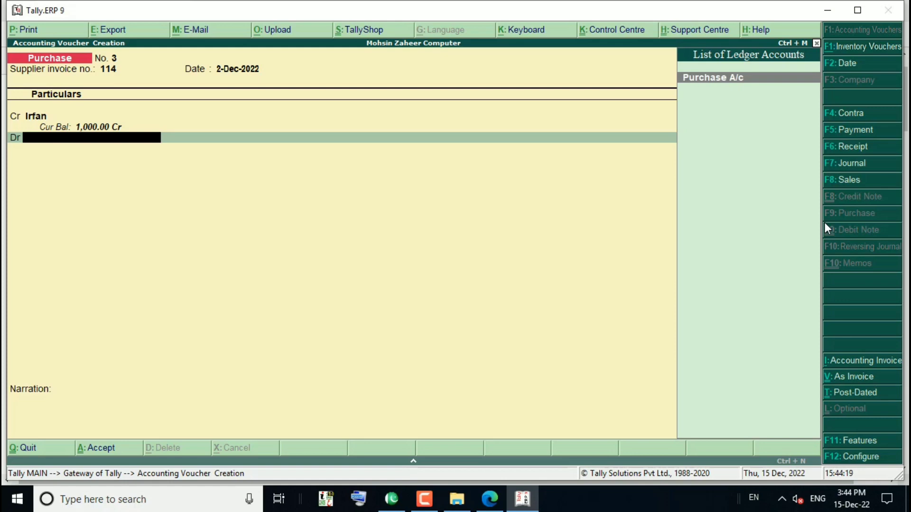
- Debit Purchase A/c with 1,000 and save the credit purchase voucher with a blank narration
{"action": "key", "text": "Return"}
{"action": "key", "text": "Return"}
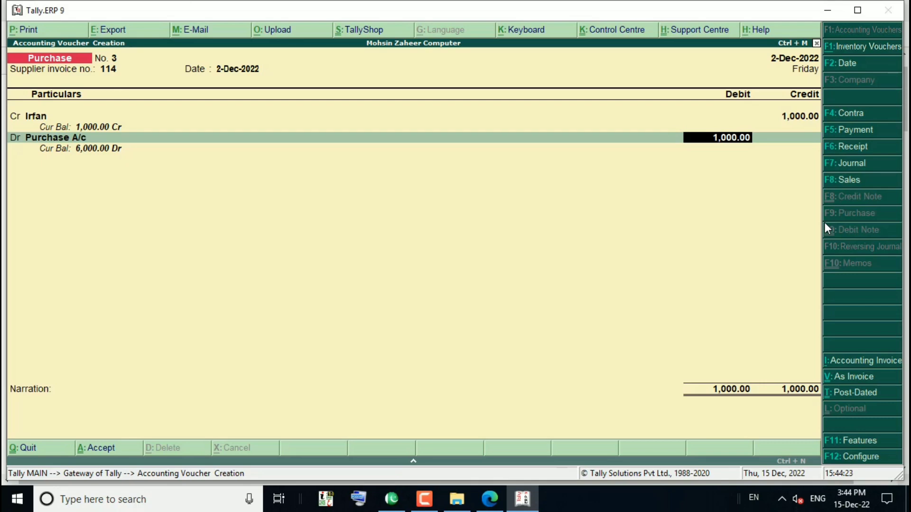
{"action": "key", "text": "Return"}
{"action": "key", "text": "Return"}
{"action": "key", "text": "y"}
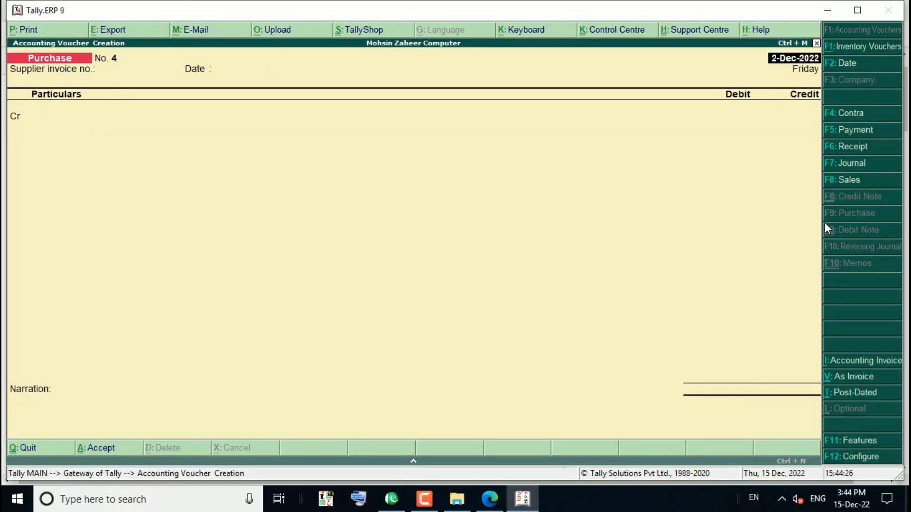